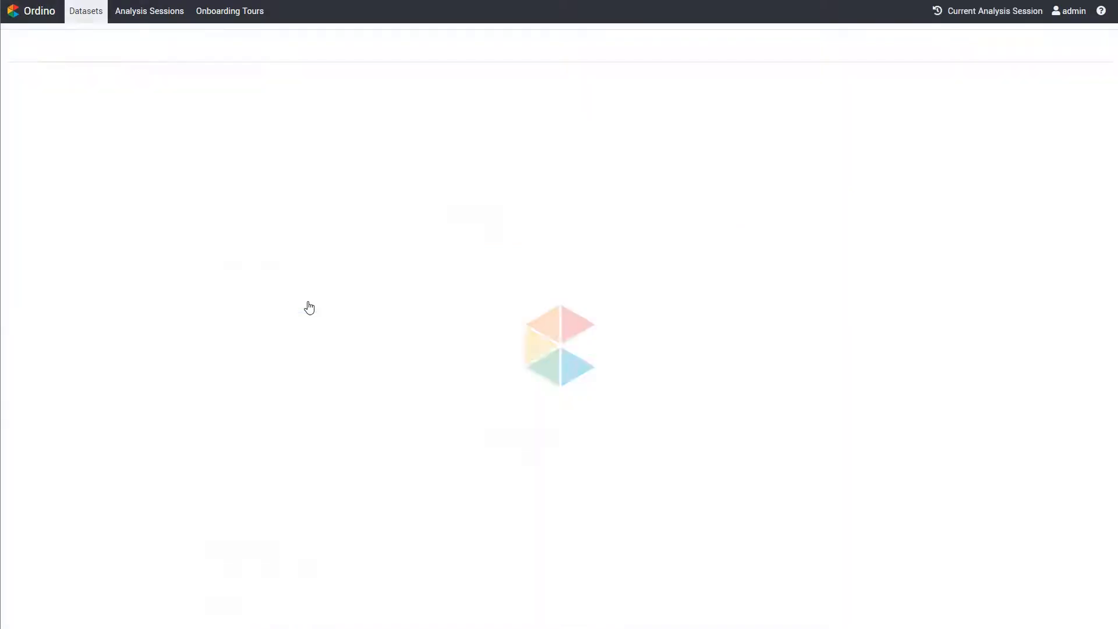
# Add HCC1954's Relative Copy Number as a single cell line score to the gene list and sort by it in descending order
pyautogui.click(308, 302)
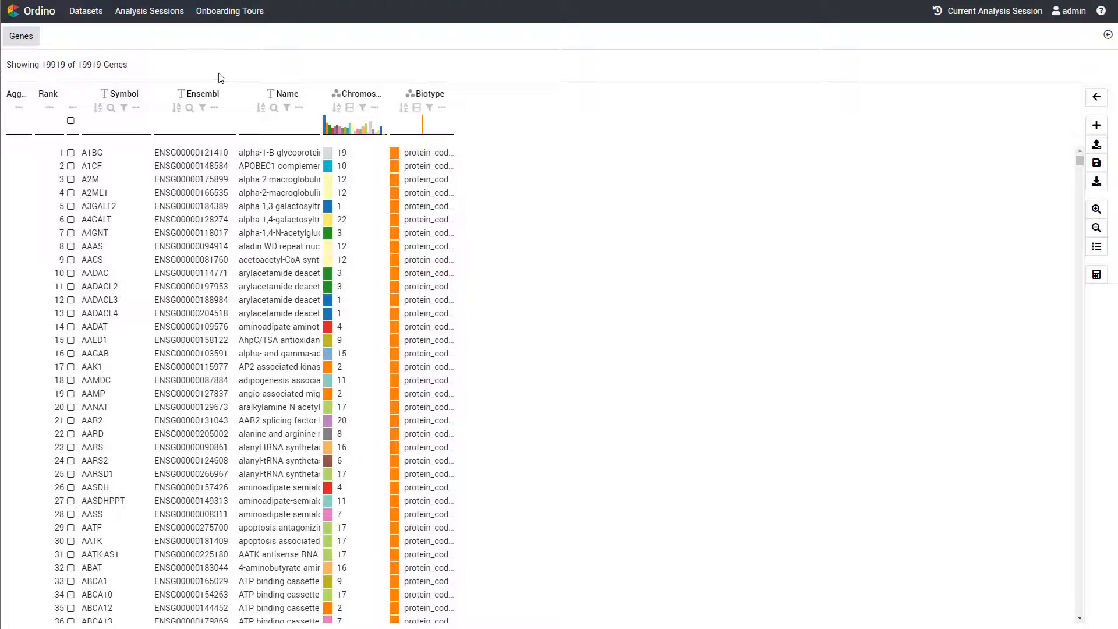
pyautogui.click(1097, 125)
pyautogui.click(1042, 205)
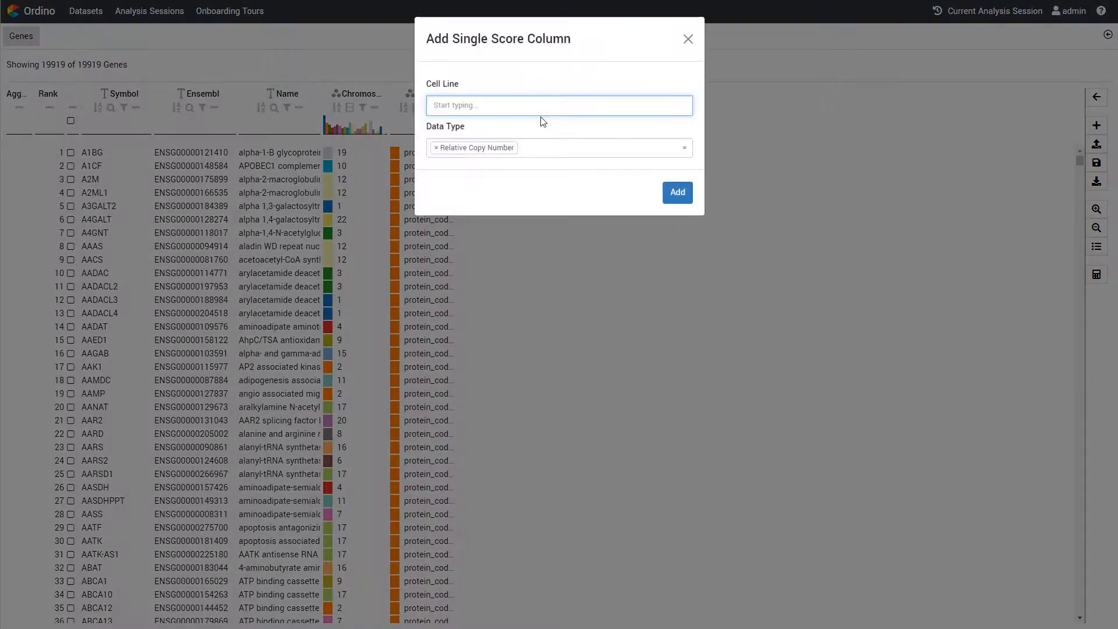
pyautogui.write('HCC1954')
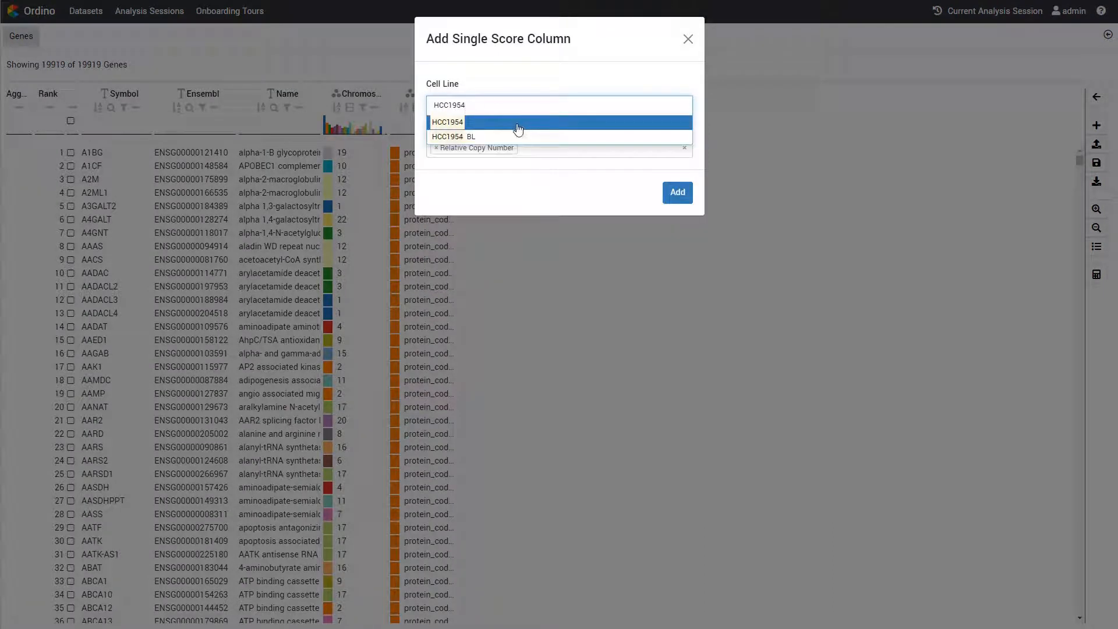
pyautogui.click(518, 124)
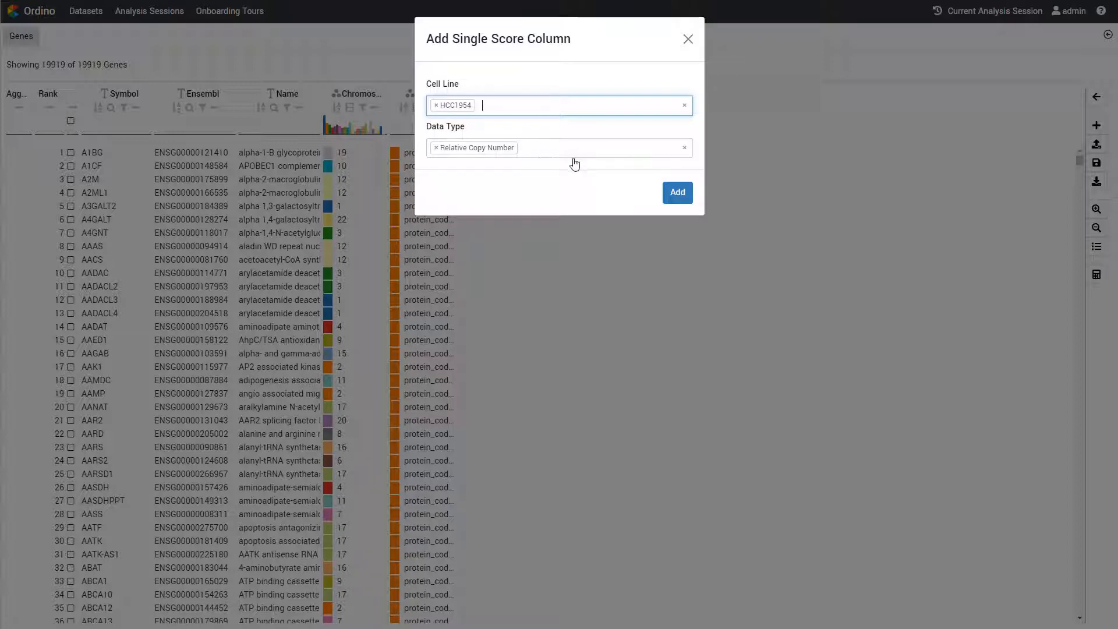
pyautogui.click(687, 195)
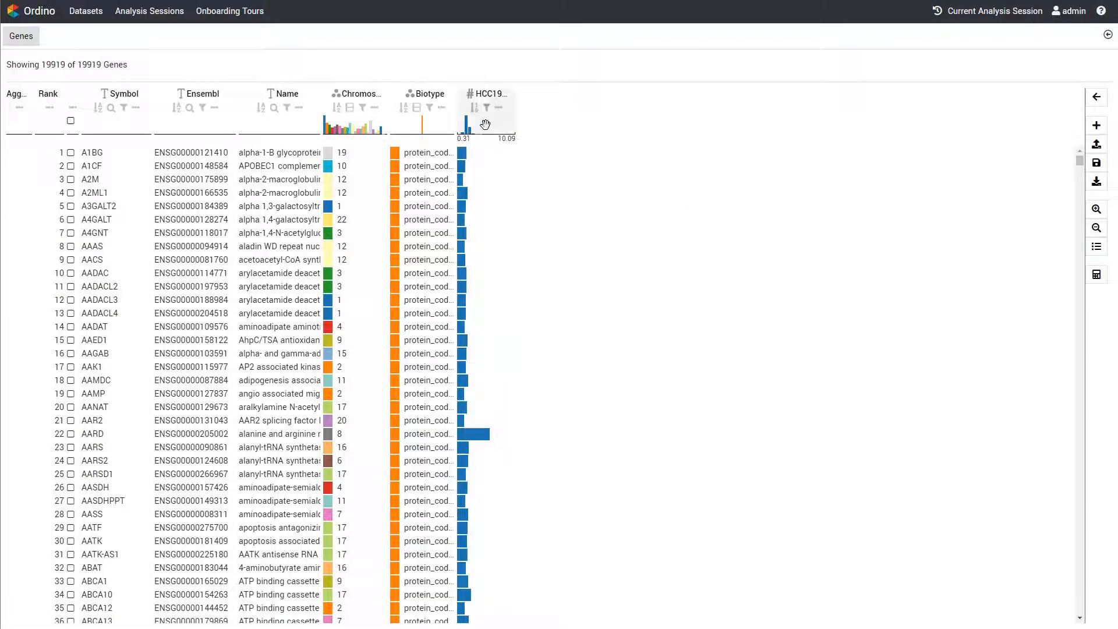
pyautogui.click(475, 108)
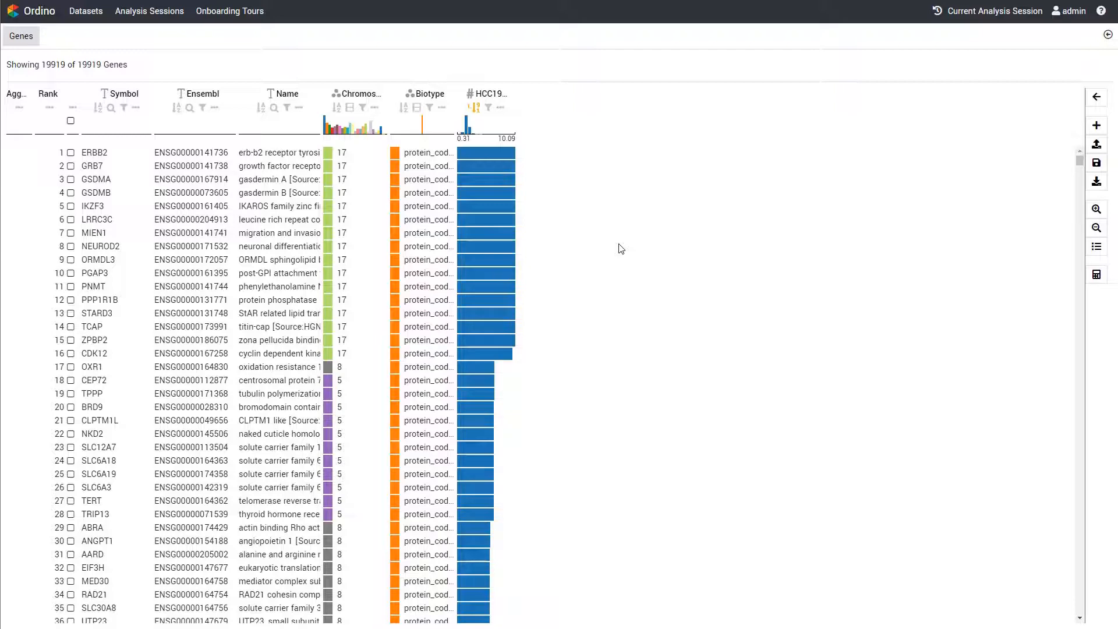
# Try a range filter on the HCC1954 Relative Copy Number histogram, and reset it
pyautogui.click(1095, 98)
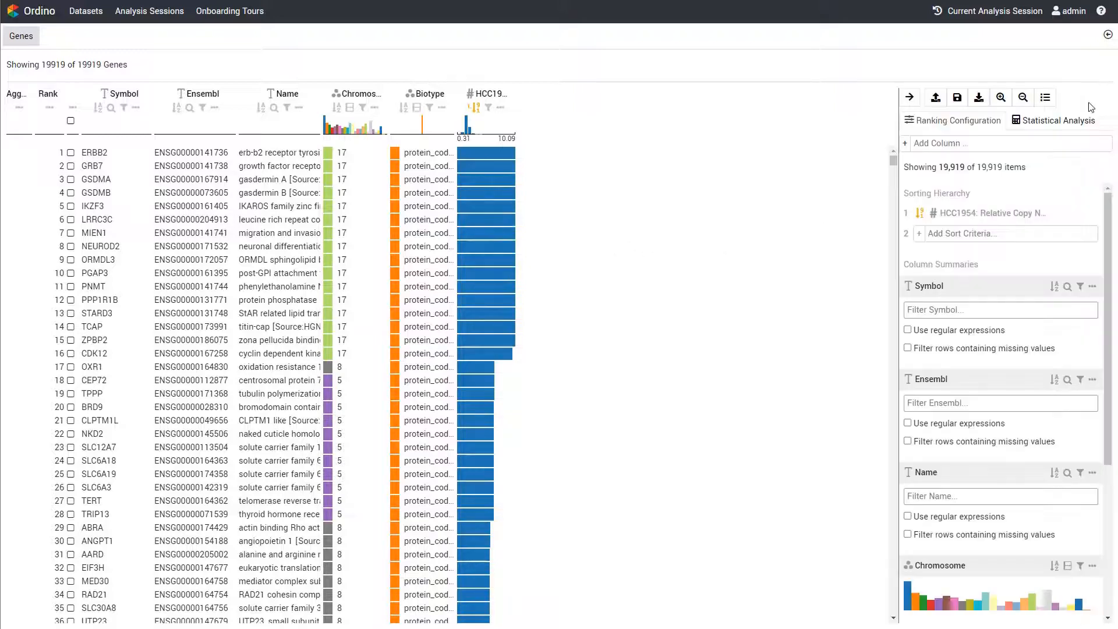
pyautogui.scroll(-4, 1003, 344)
pyautogui.moveTo(904, 553)
pyautogui.mouseDown()
pyautogui.moveTo(988, 550)
pyautogui.moveTo(897, 550)
pyautogui.mouseUp()
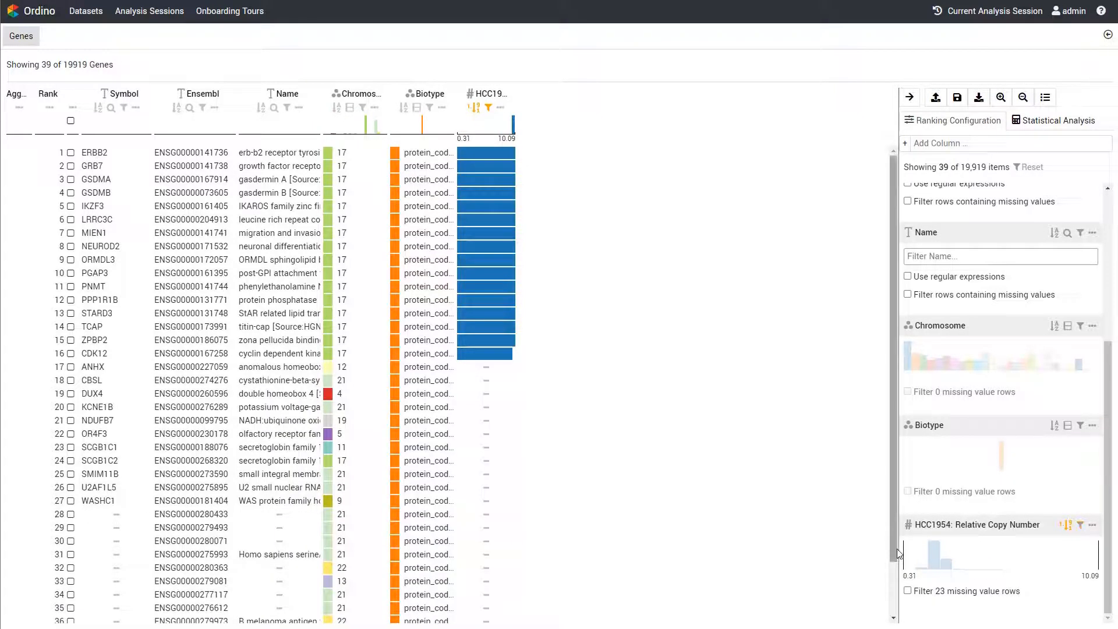
pyautogui.click(1029, 168)
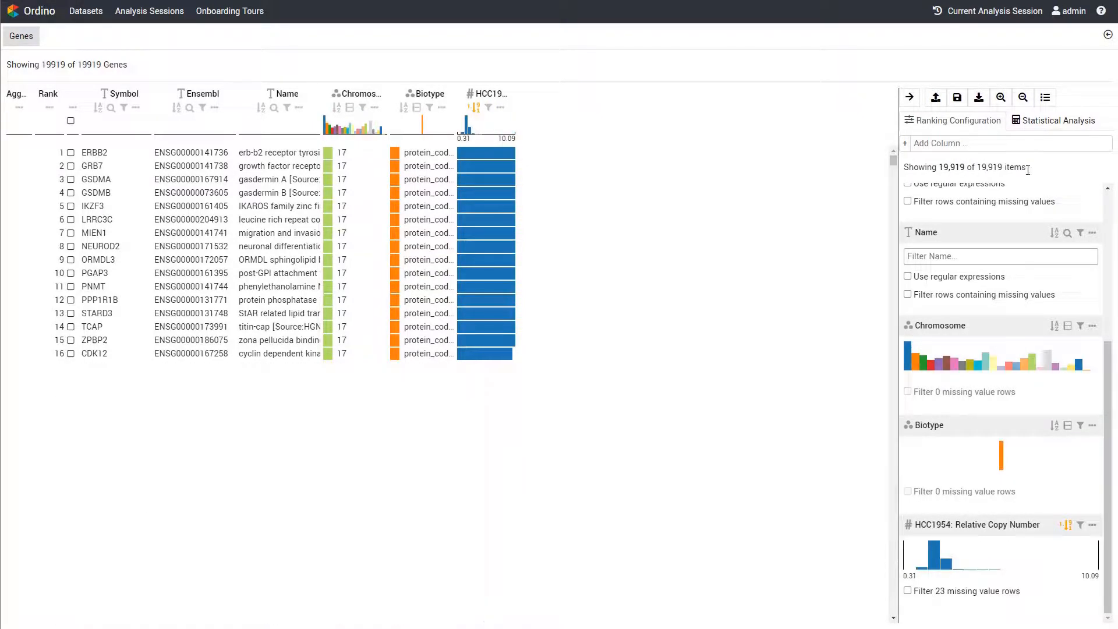
pyautogui.click(909, 97)
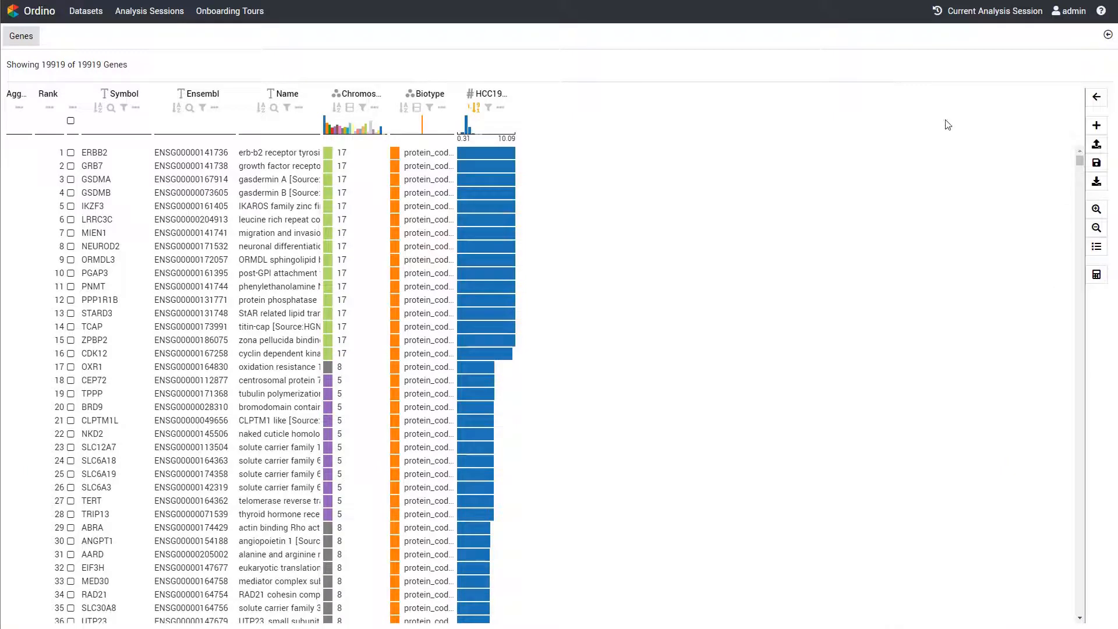
# Add a single cell line score column for HCC1954 with the data type Normalized Gene Expression (TPM Values)
pyautogui.click(1097, 126)
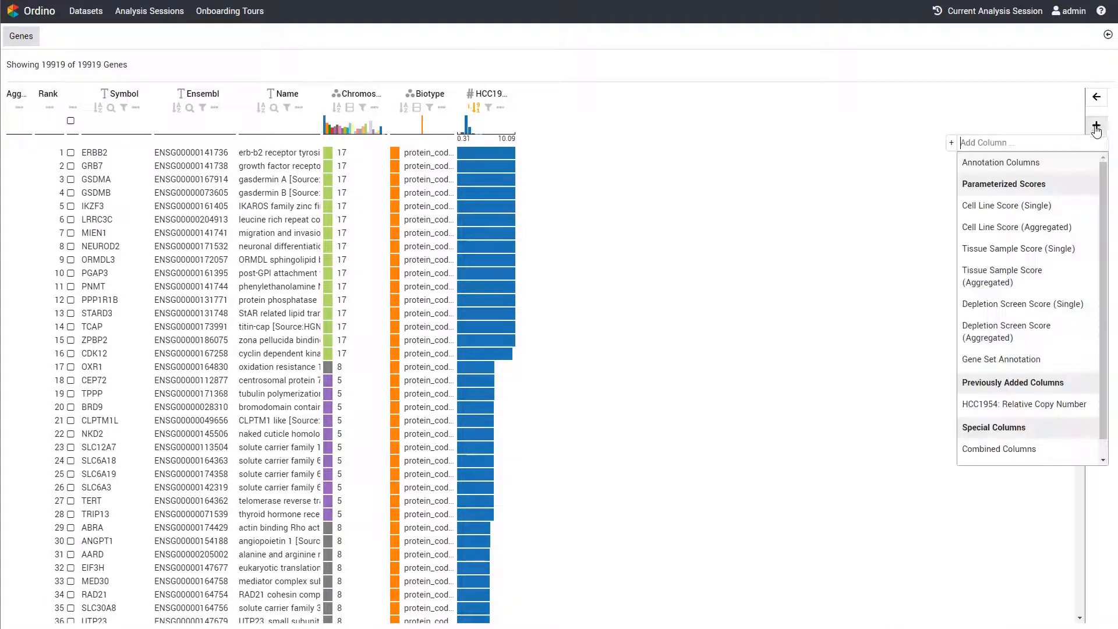
pyautogui.click(1040, 207)
pyautogui.write('HCC1954')
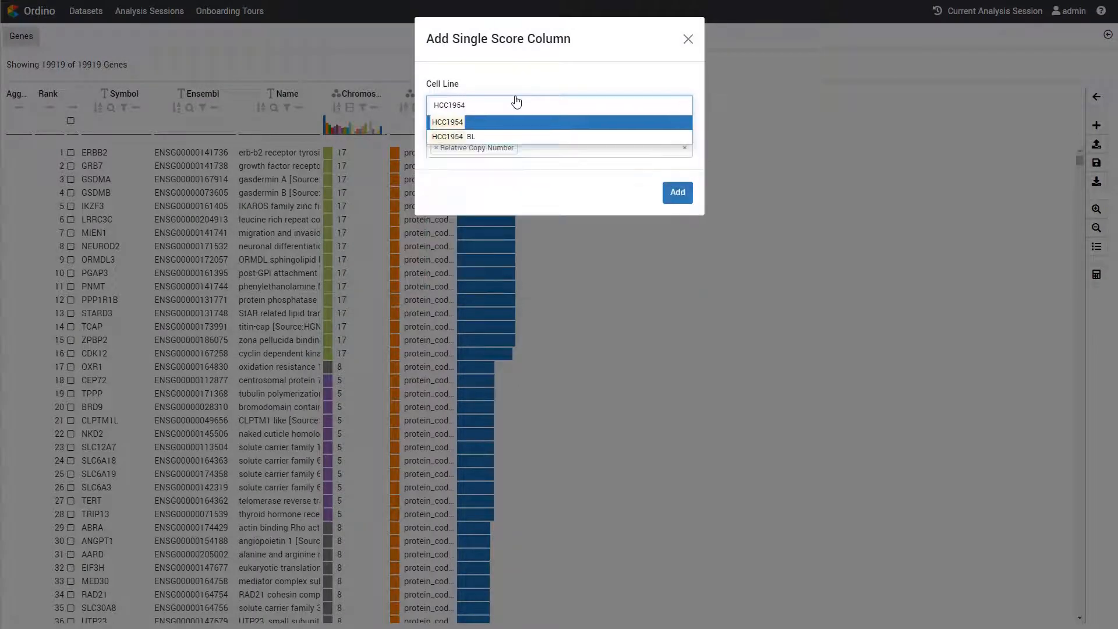
pyautogui.press('Return')
pyautogui.click(529, 147)
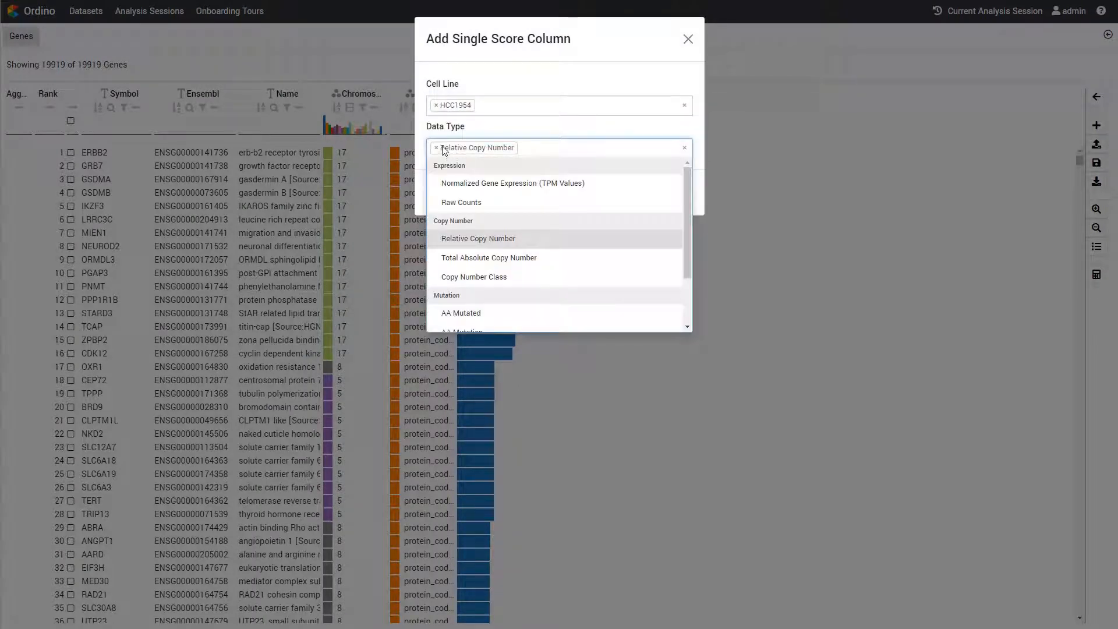
pyautogui.click(436, 148)
pyautogui.click(472, 183)
pyautogui.click(688, 200)
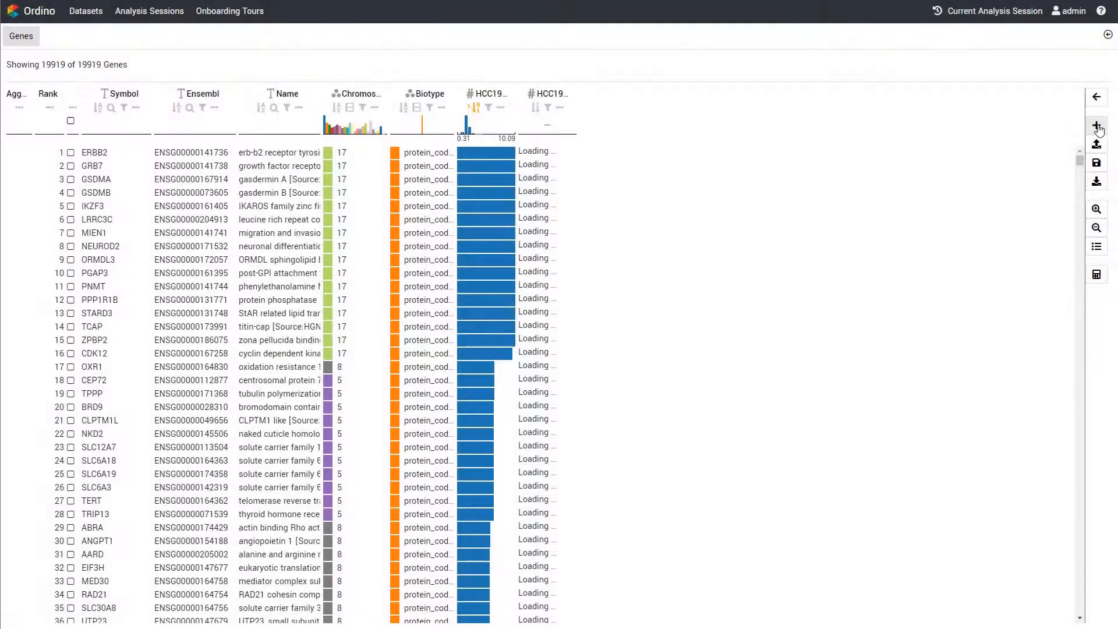
# Add a single depletion screen score column for cell line HCC1954 using the DRIVE RSA data type
pyautogui.click(1096, 125)
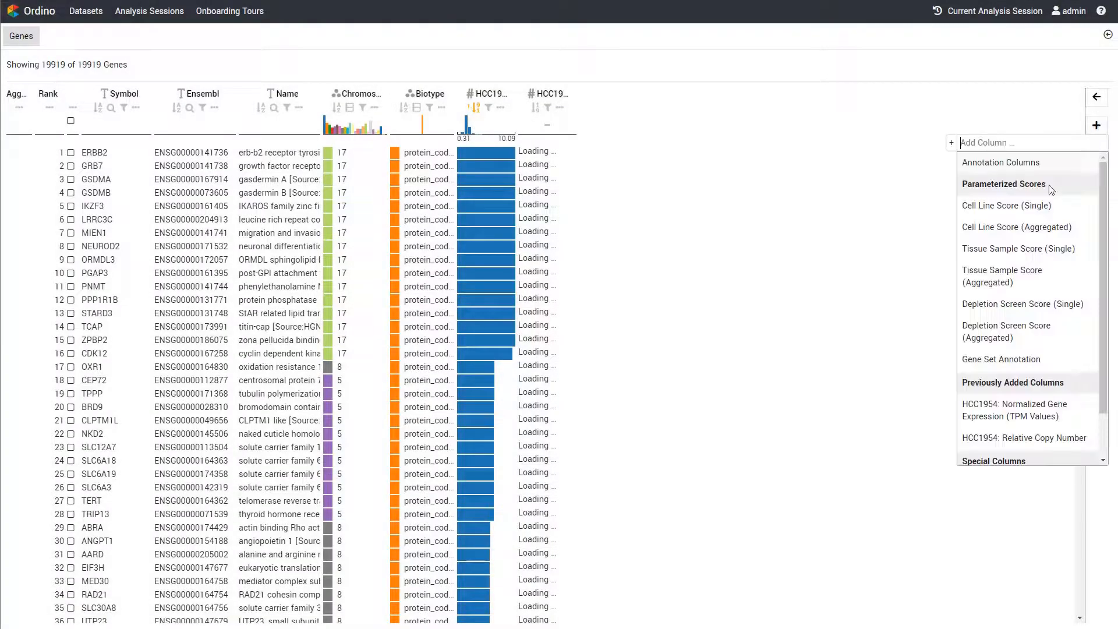
pyautogui.click(1020, 303)
pyautogui.write('HCC')
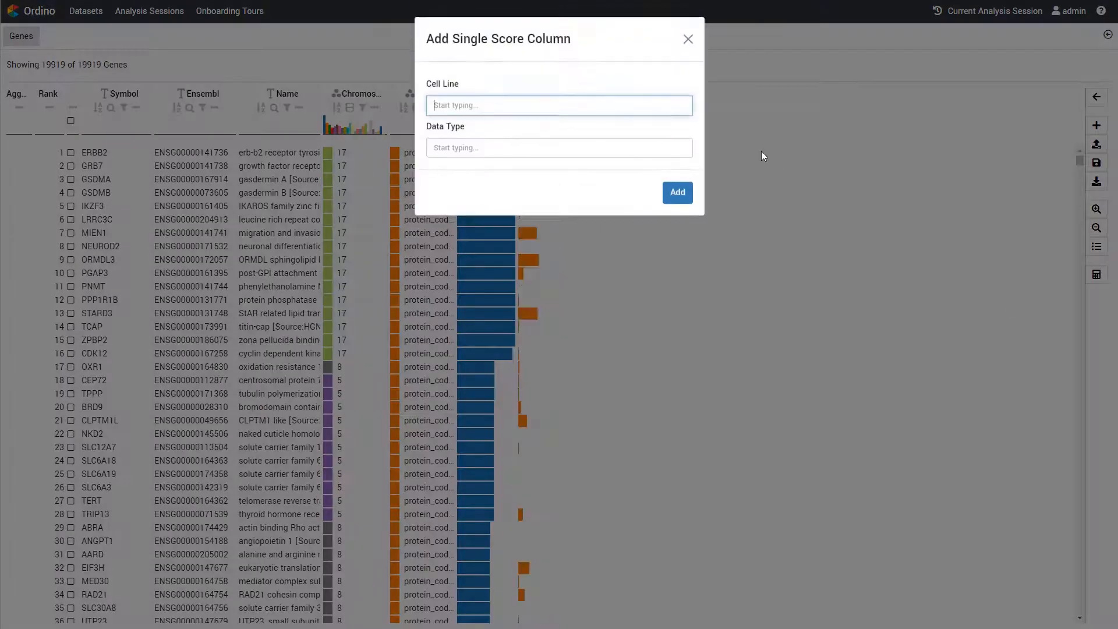
pyautogui.write('1954')
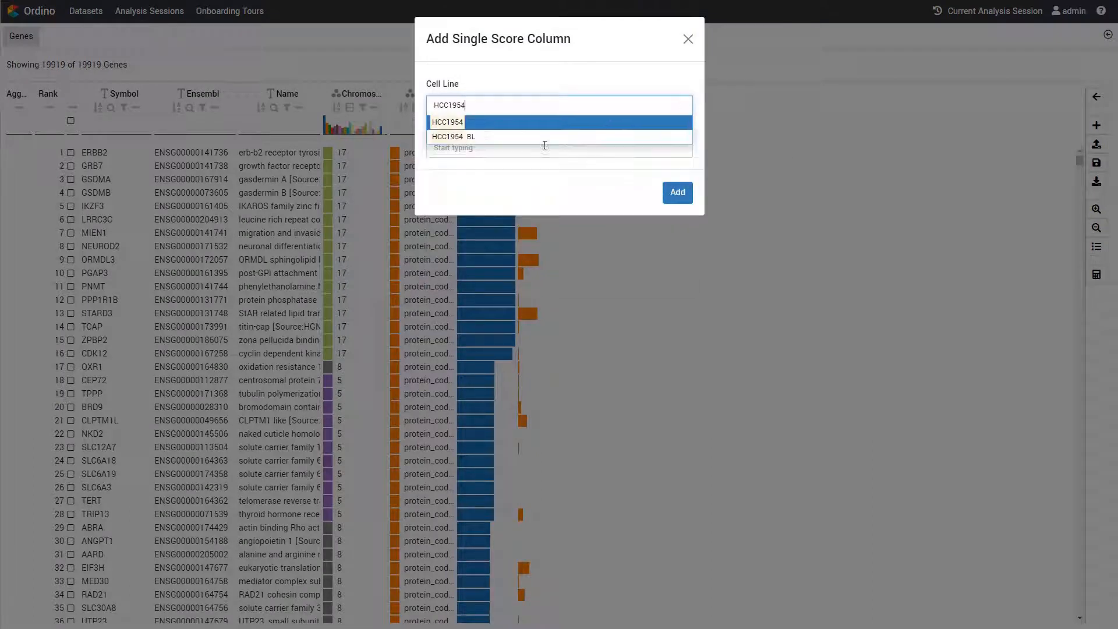
pyautogui.click(500, 126)
pyautogui.click(498, 150)
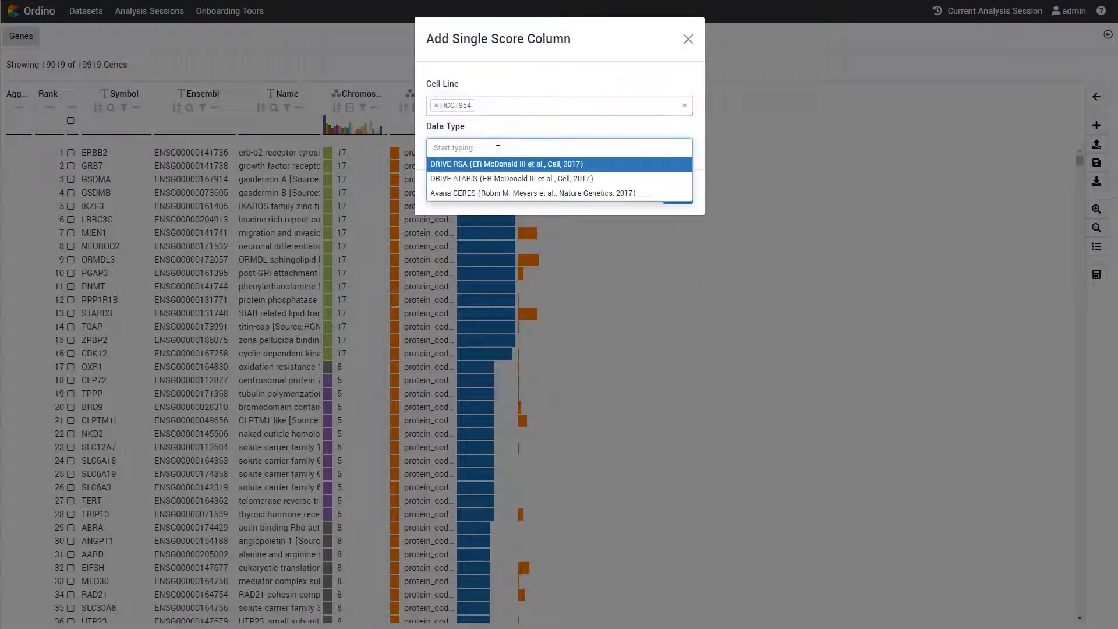
pyautogui.click(501, 165)
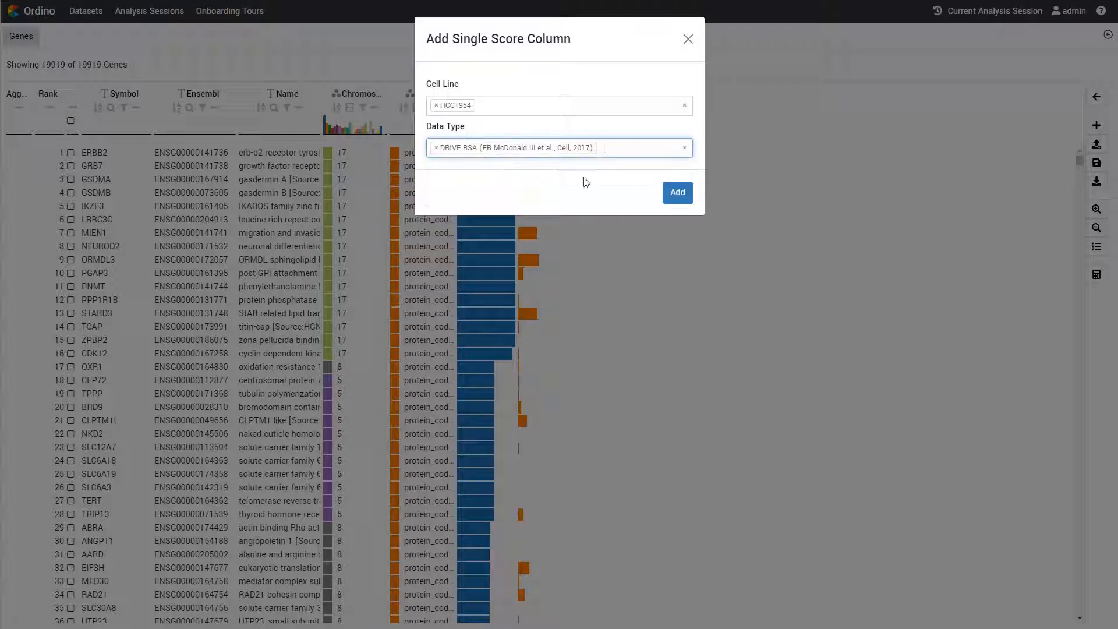
pyautogui.click(677, 194)
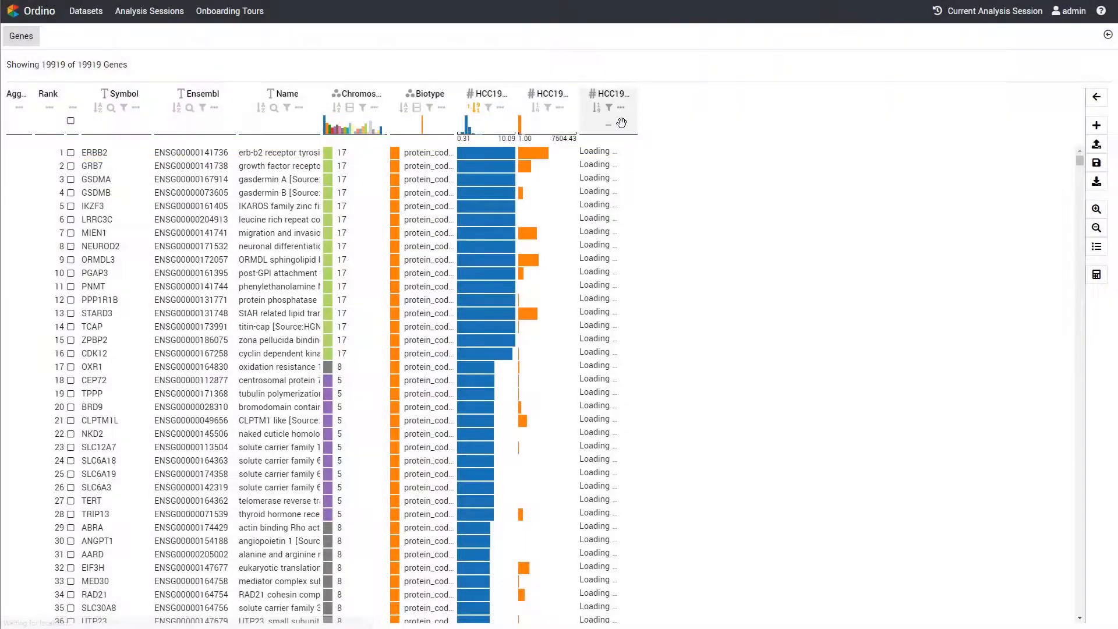
# Set the DRIVE RSA column's normalization scaling to Invert and combine it with the HCC1954 gene expression column
pyautogui.click(621, 107)
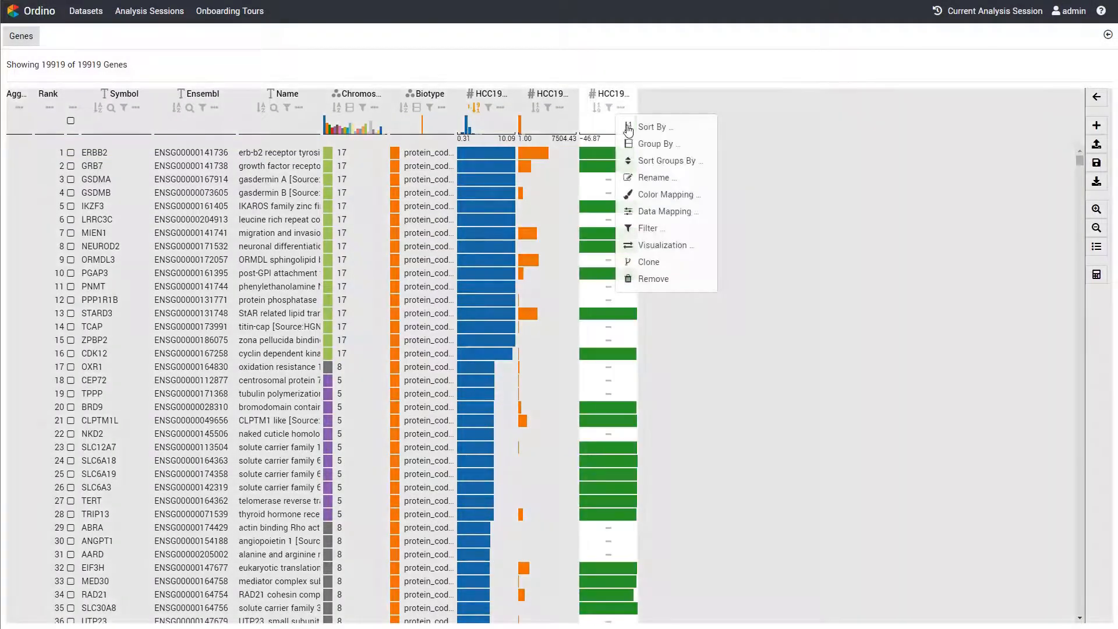
pyautogui.click(664, 211)
pyautogui.click(676, 249)
pyautogui.click(677, 285)
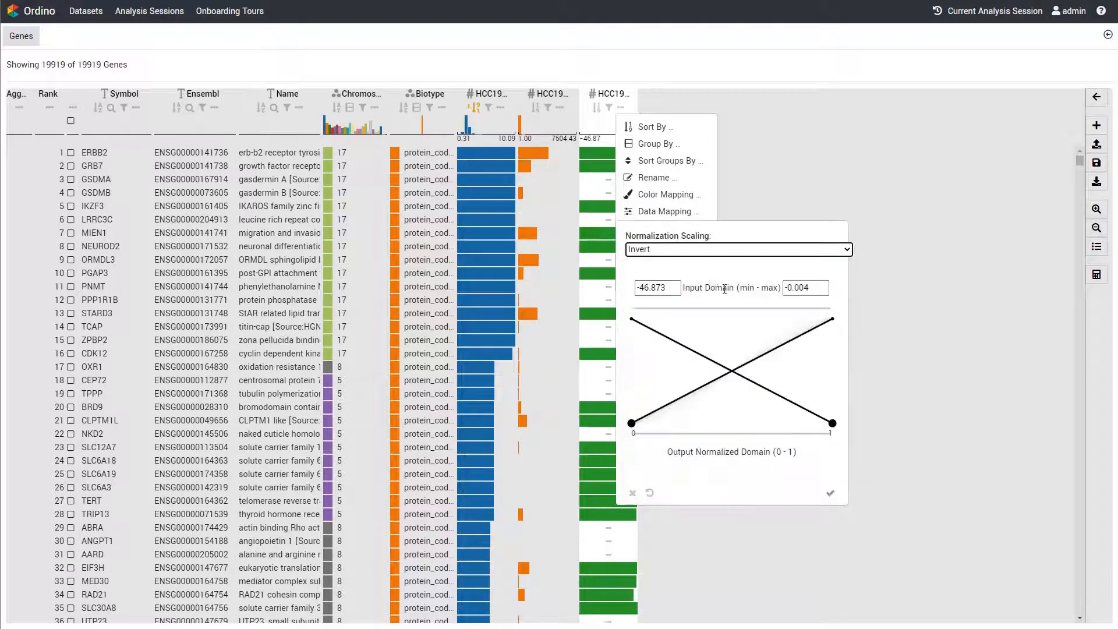
pyautogui.click(840, 500)
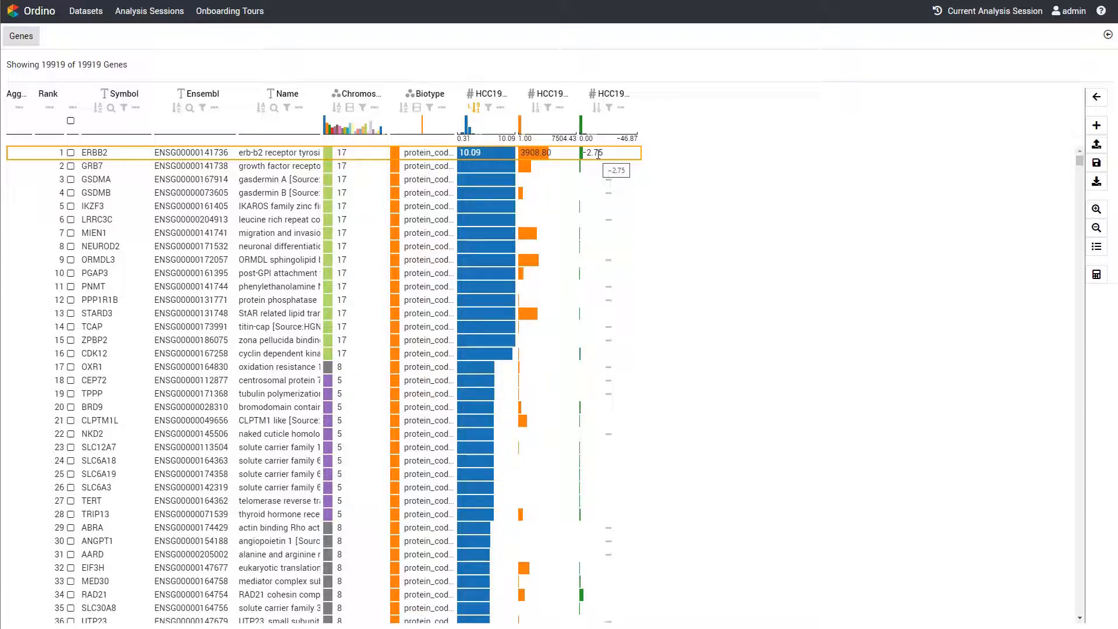
pyautogui.moveTo(537, 96); pyautogui.dragTo(610, 99)
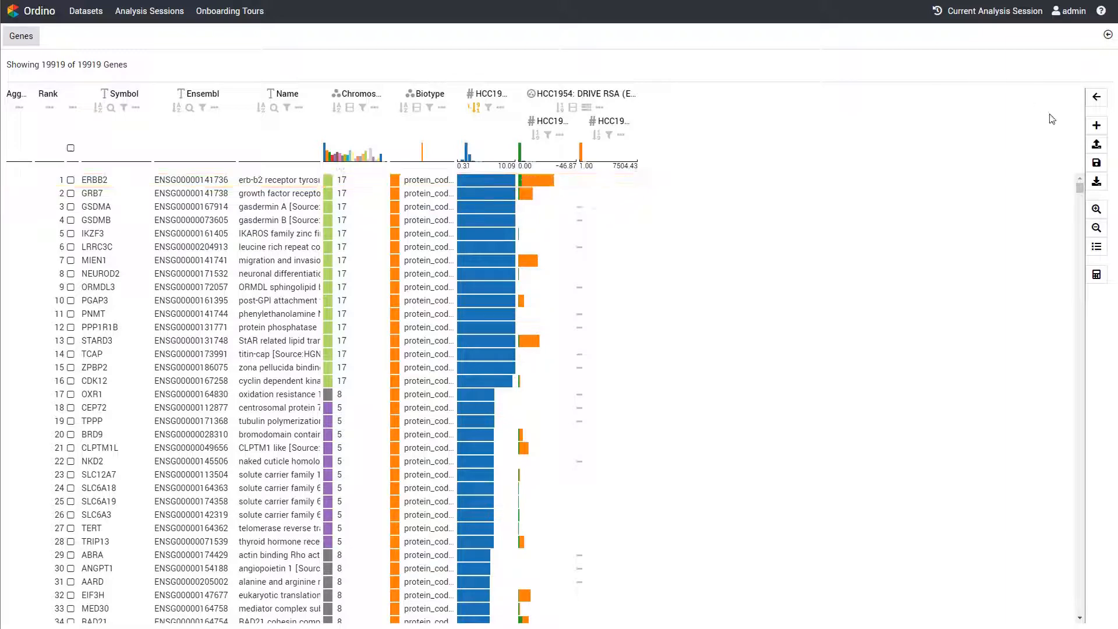
# Add an aggregated cell line score column for tumor type breast carcinoma showing the average Normalized Gene Expression (TPM Values)
pyautogui.click(1093, 127)
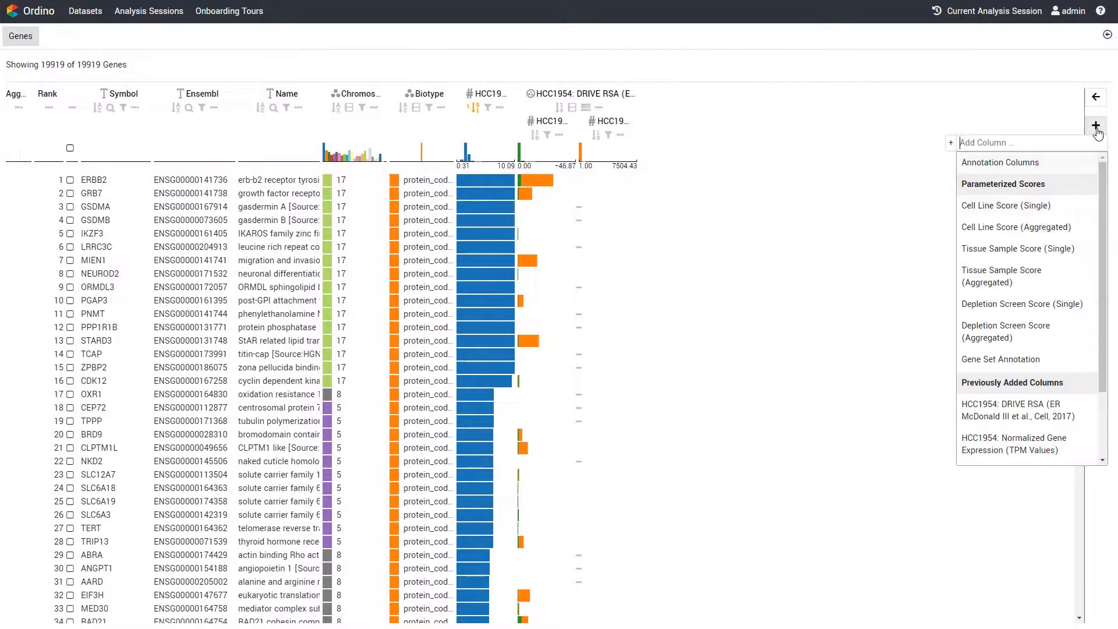
pyautogui.click(1043, 230)
pyautogui.click(488, 103)
pyautogui.click(466, 127)
pyautogui.click(569, 100)
pyautogui.write('br')
pyautogui.click(549, 118)
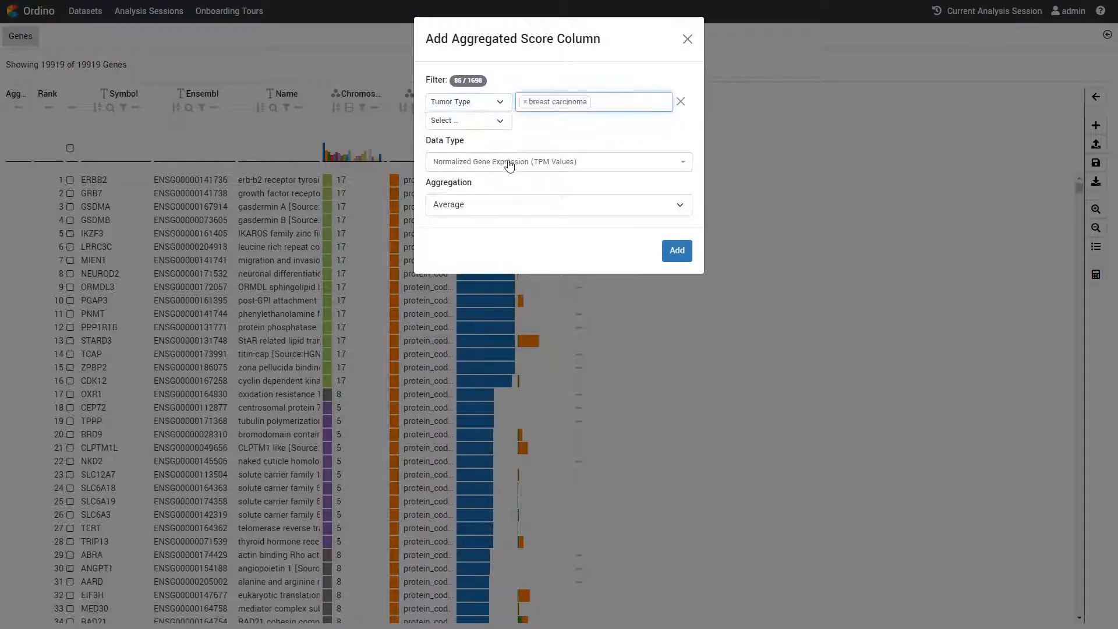
pyautogui.click(510, 163)
pyautogui.click(511, 222)
pyautogui.click(677, 250)
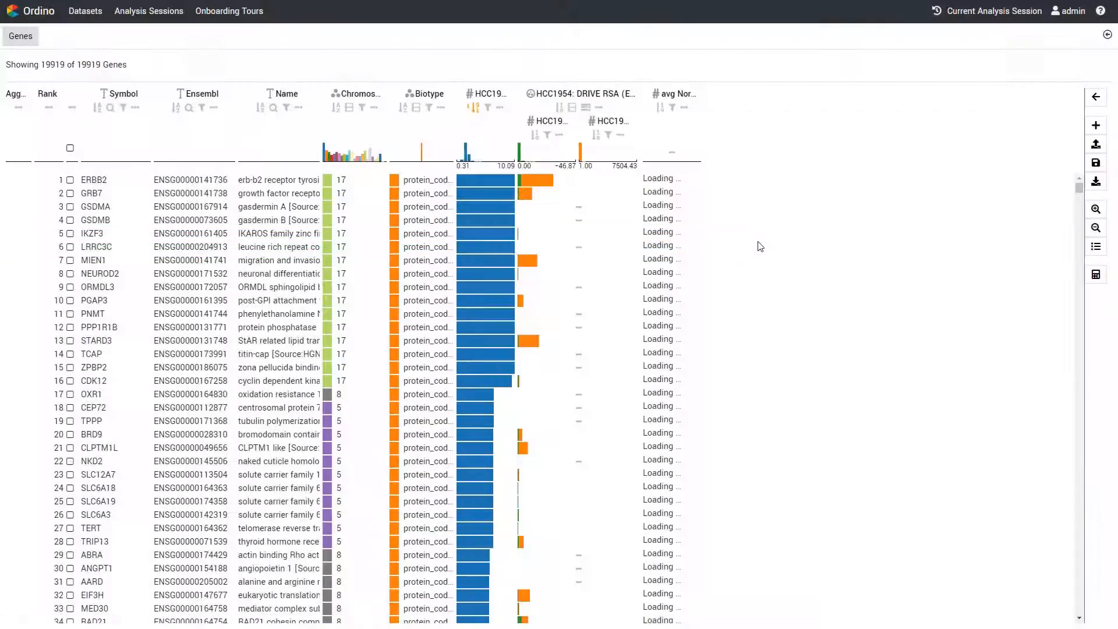
# Add an aggregated cell line score column showing the breast carcinoma Relative Copy Number distribution as box plots
pyautogui.click(1096, 125)
pyautogui.click(1034, 229)
pyautogui.click(522, 162)
pyautogui.click(477, 275)
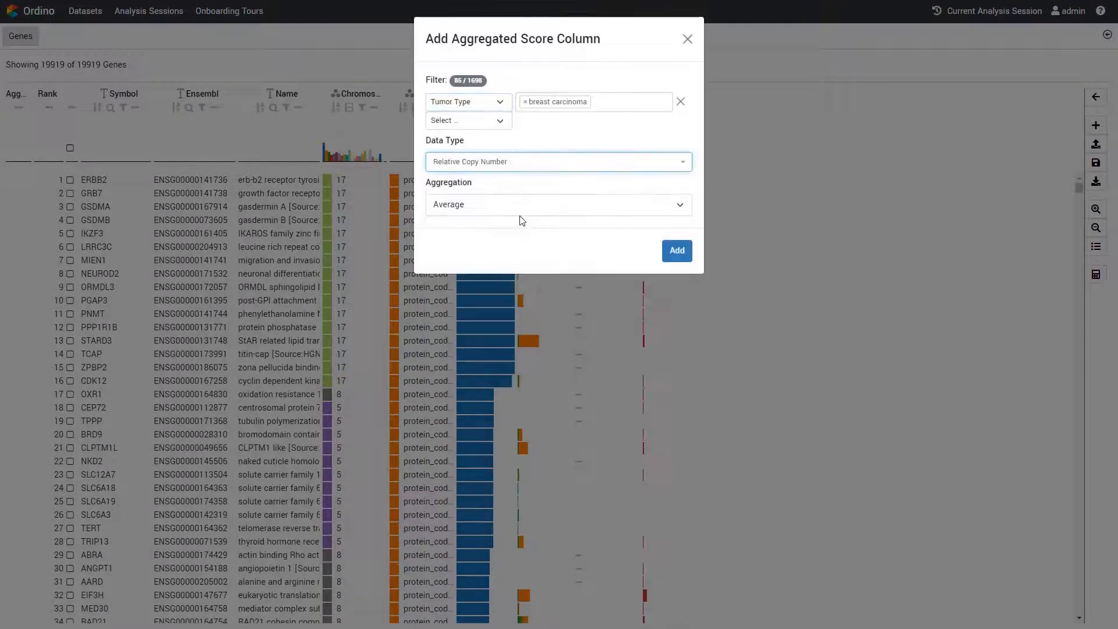
pyautogui.click(522, 211)
pyautogui.click(501, 332)
pyautogui.click(677, 250)
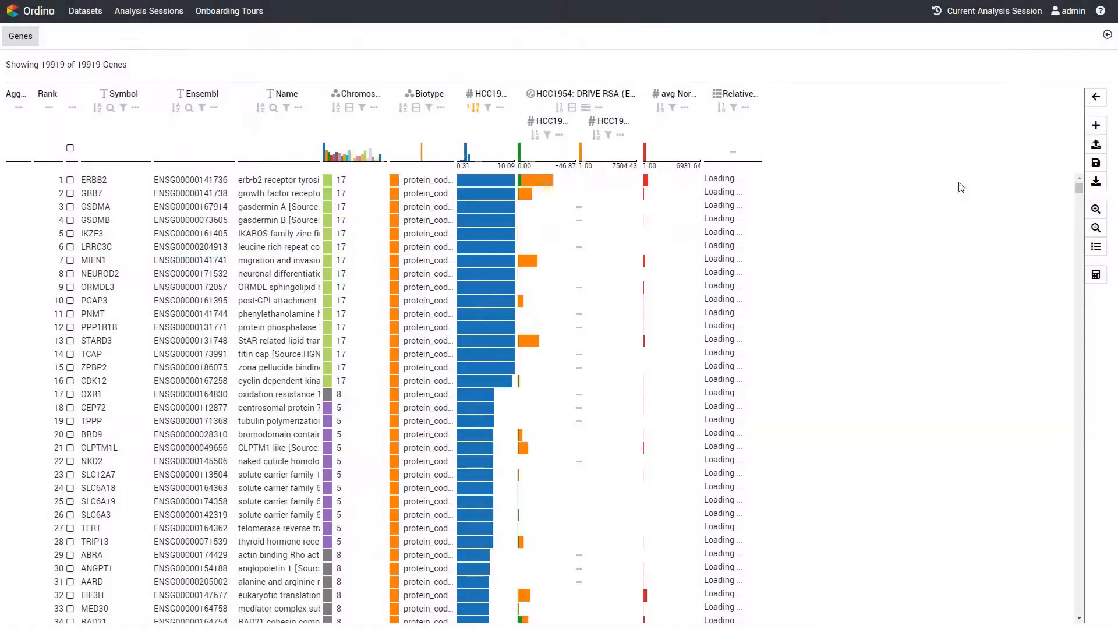
# Add an aggregated breast carcinoma Relative Copy Number column with Frequency aggregation and the greater than comparison operator
pyautogui.click(1096, 125)
pyautogui.click(1034, 230)
pyautogui.click(490, 205)
pyautogui.click(453, 300)
pyautogui.click(549, 247)
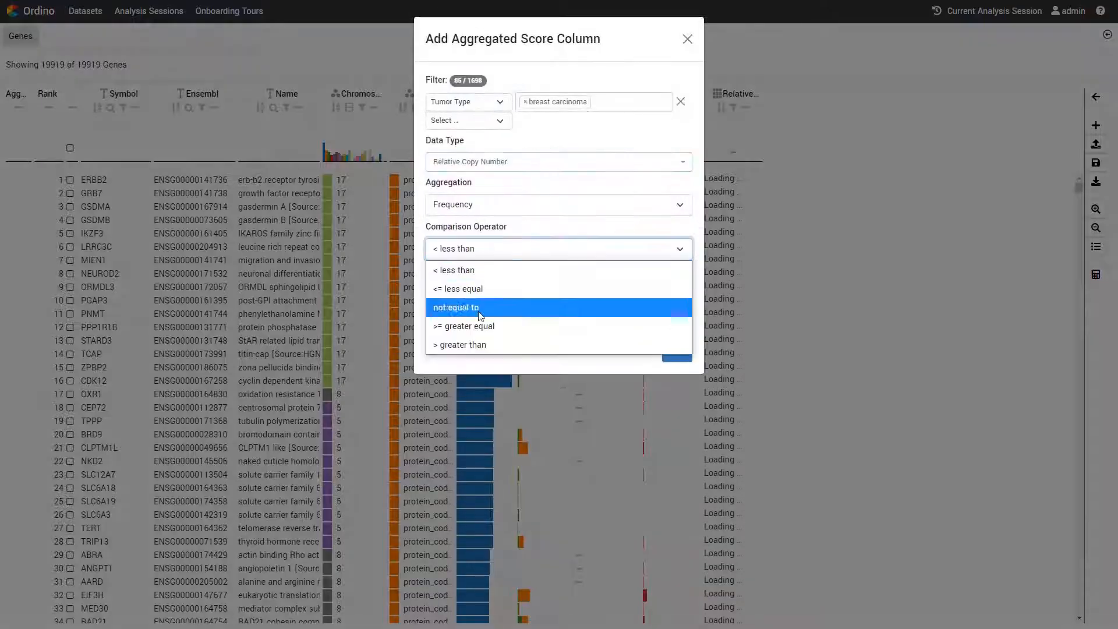
pyautogui.click(460, 347)
pyautogui.click(676, 351)
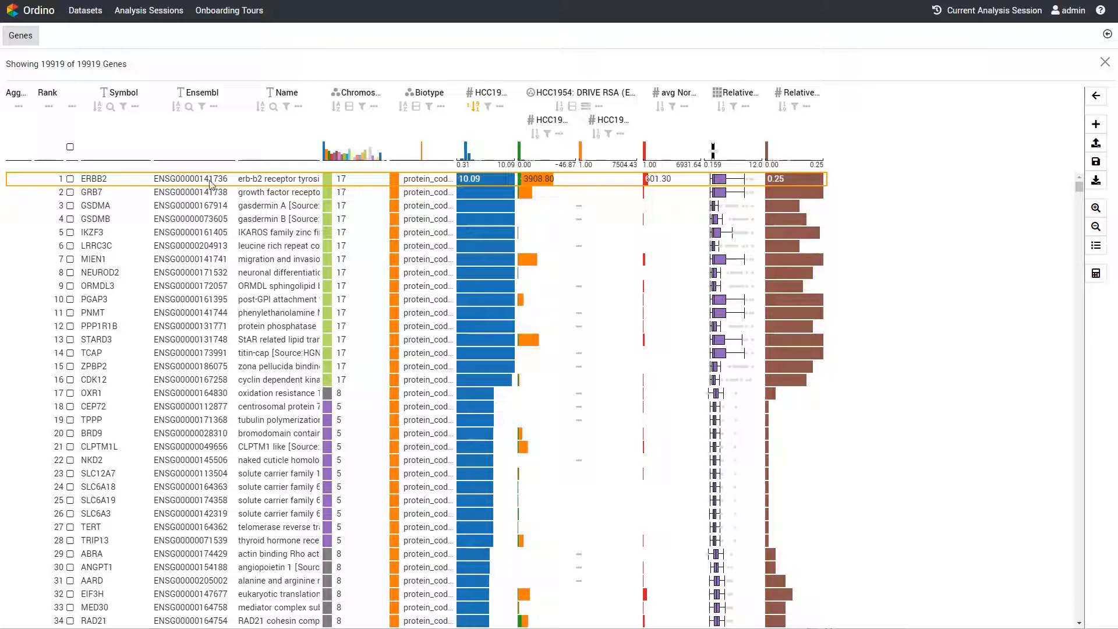
# Open the Expression vs. Copy Number visualization for ERBB2 and temporarily include MIEN1 for comparison
pyautogui.click(70, 179)
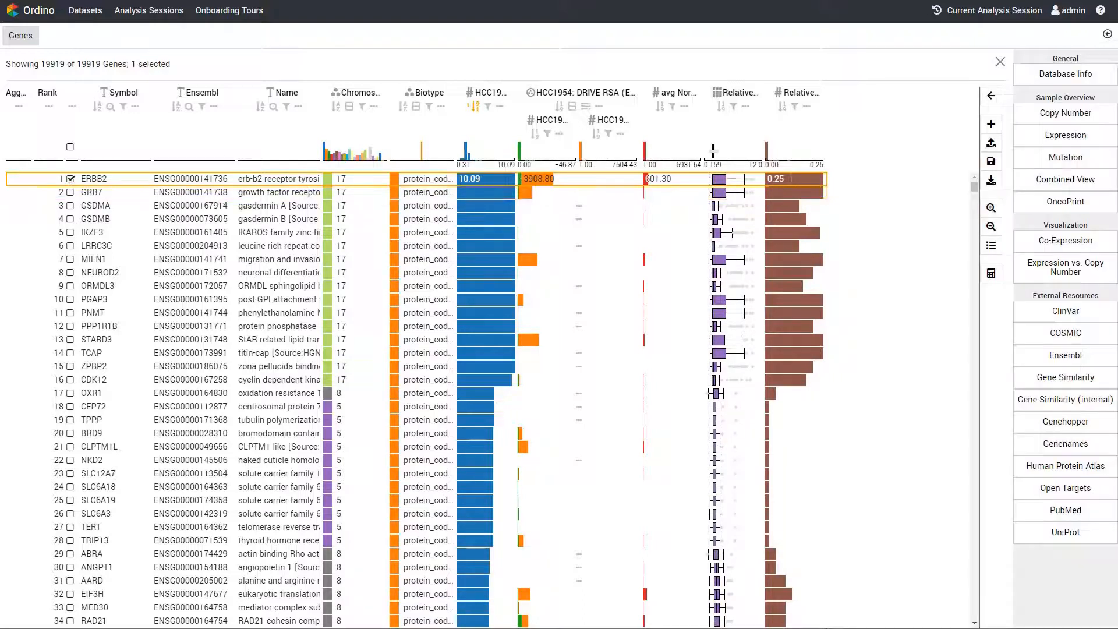
pyautogui.click(1071, 273)
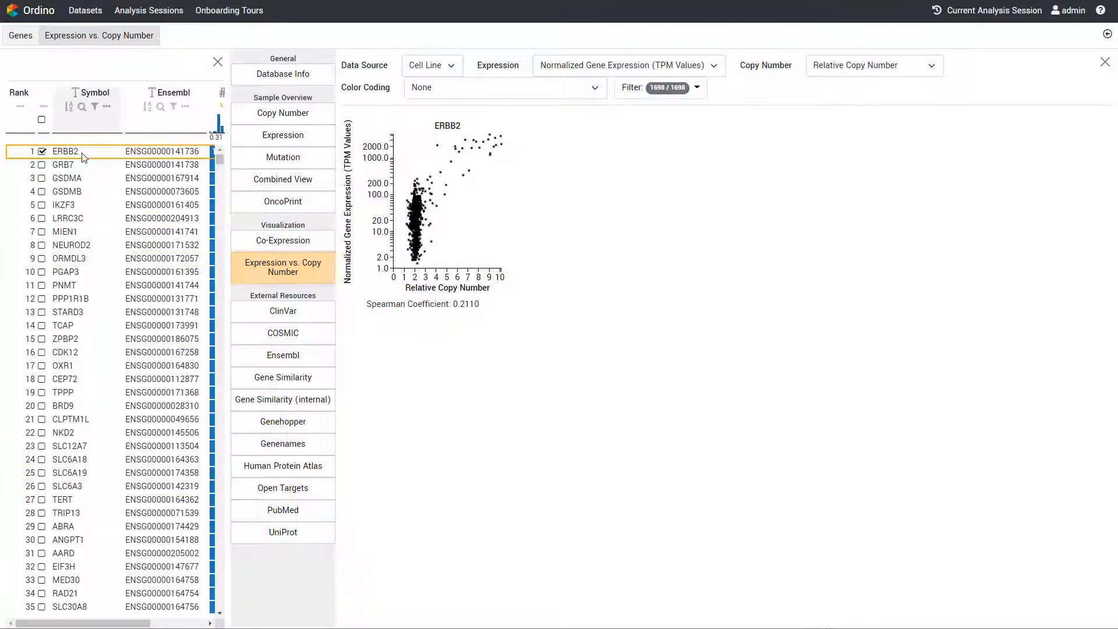
pyautogui.click(42, 232)
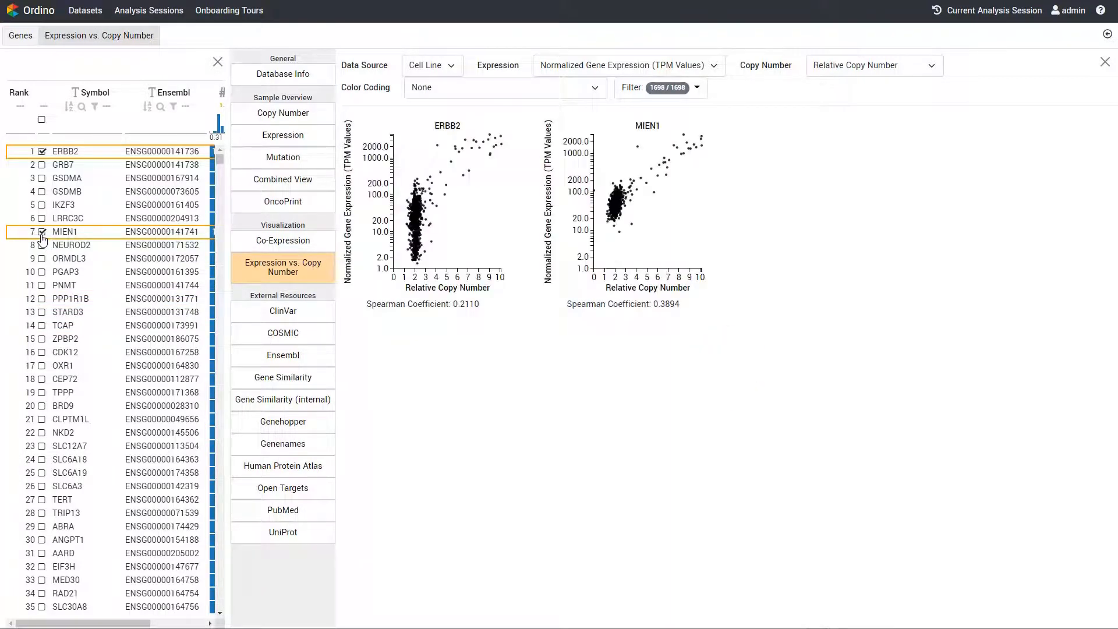
pyautogui.click(42, 232)
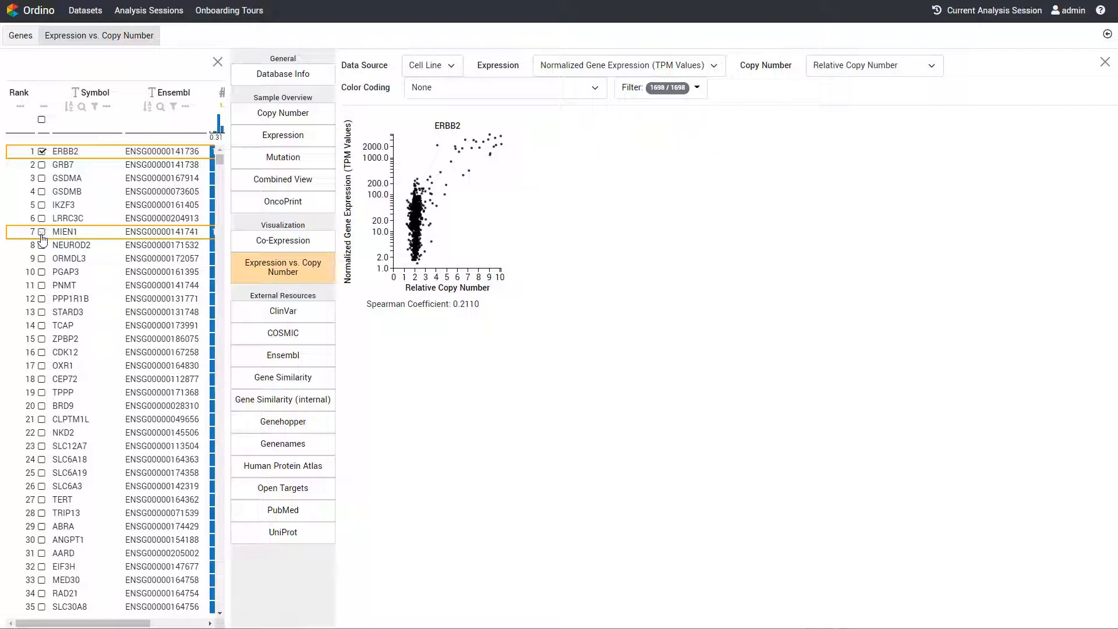
# Open the Open Targets page for ERBB2 and examine the Protein Information section with its 3D structure
pyautogui.click(267, 491)
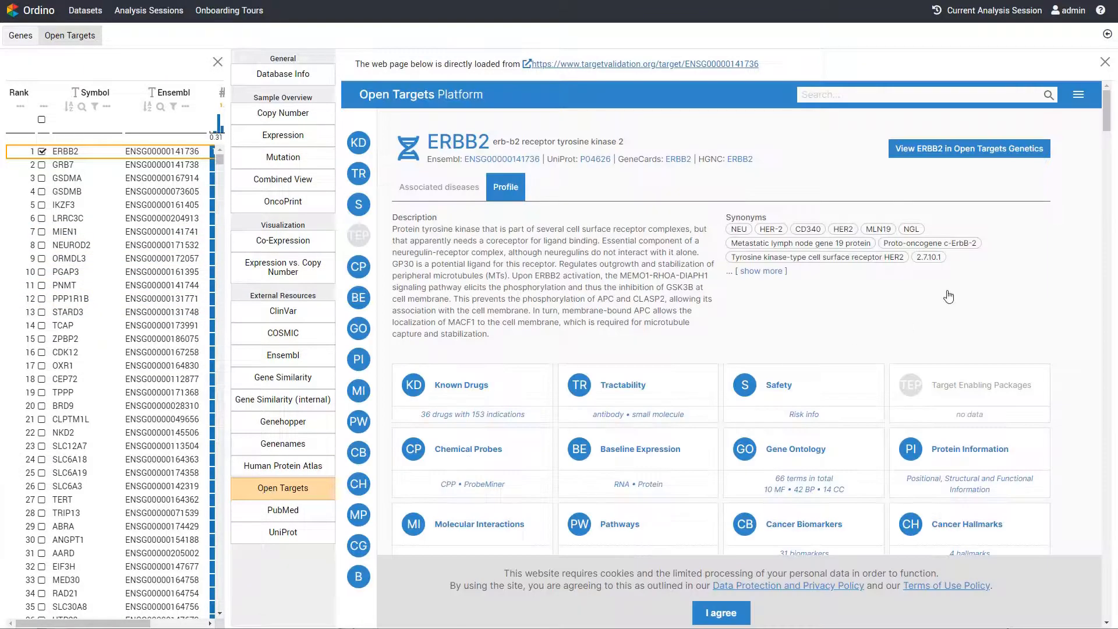
pyautogui.scroll(-3, 949, 297)
pyautogui.click(979, 269)
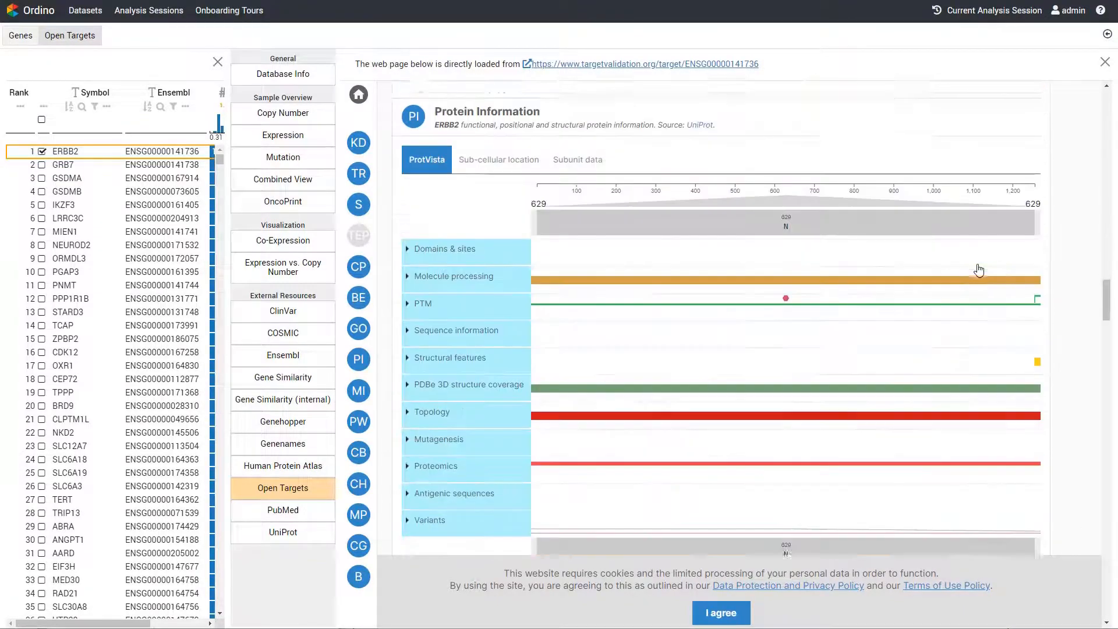
pyautogui.scroll(-7, 1065, 241)
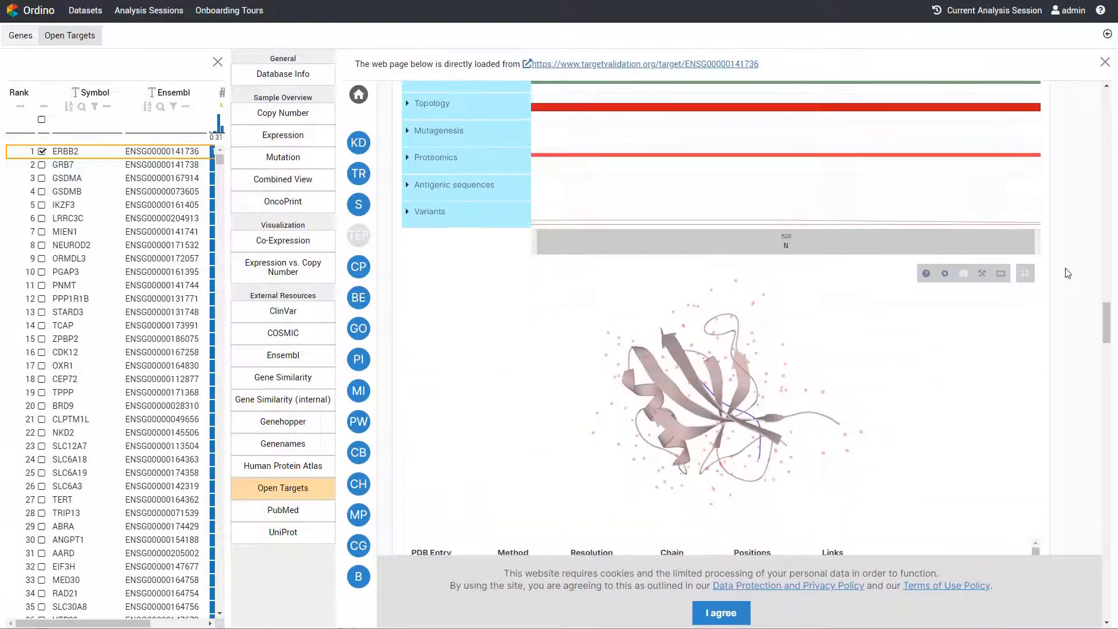
# Open the Ensembl page for ERBB2 and look through its gene summary, transcript tracks and legends
pyautogui.click(315, 357)
pyautogui.scroll(-4, 610, 314)
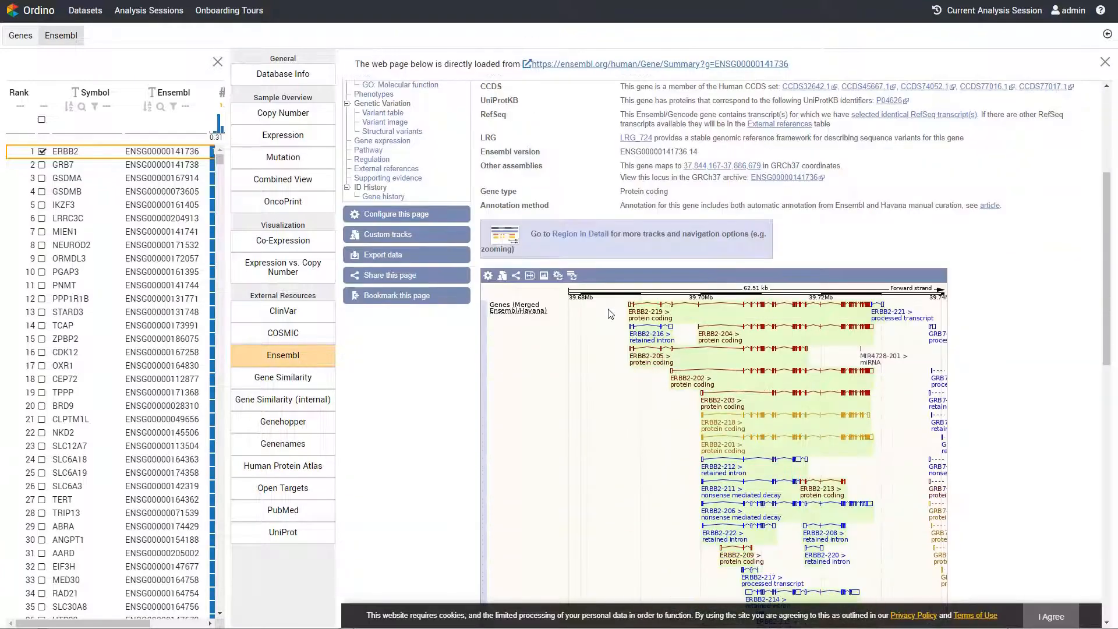
pyautogui.scroll(-10, 610, 314)
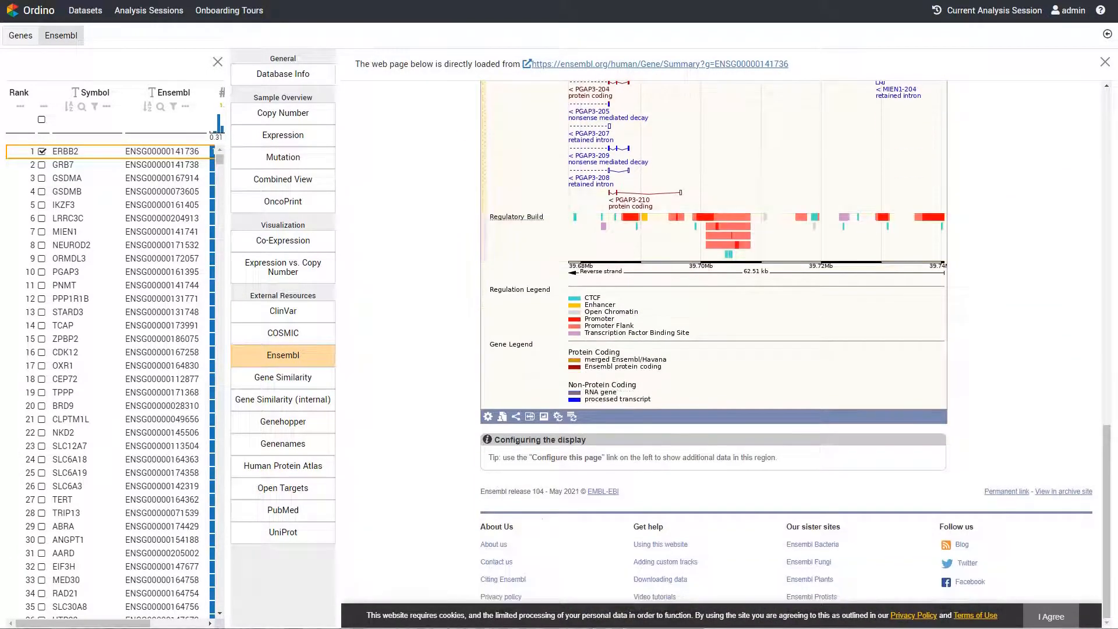
pyautogui.scroll(15, 705, 377)
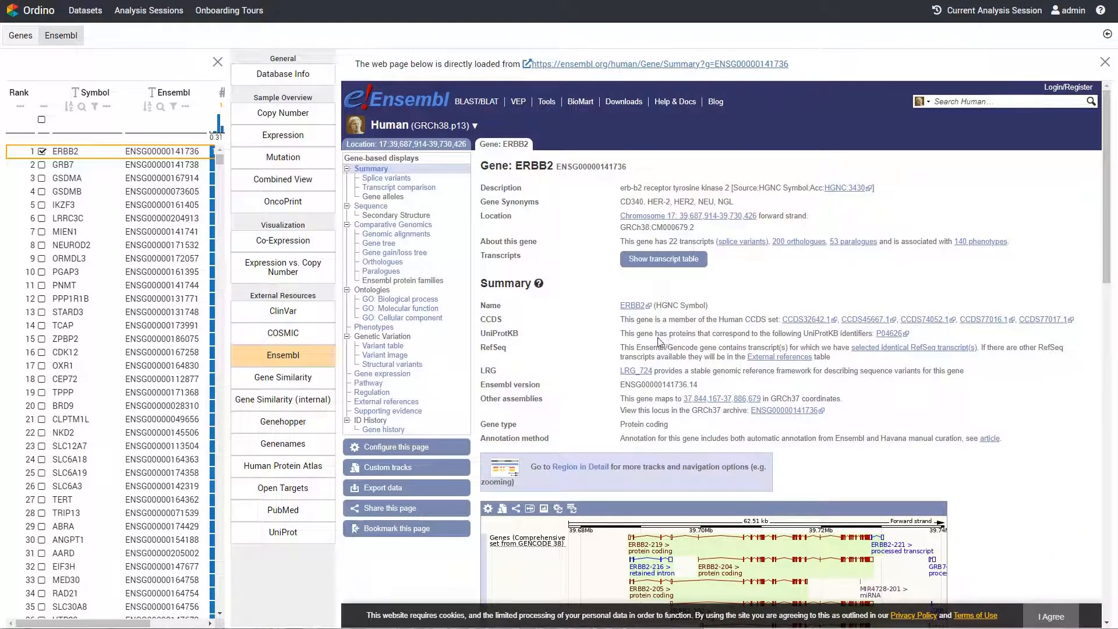
# In the Copy Number sample overview, sort the cell lines by descending ERBB2 copy number and filter the tumor type to breast carcinoma
pyautogui.click(275, 122)
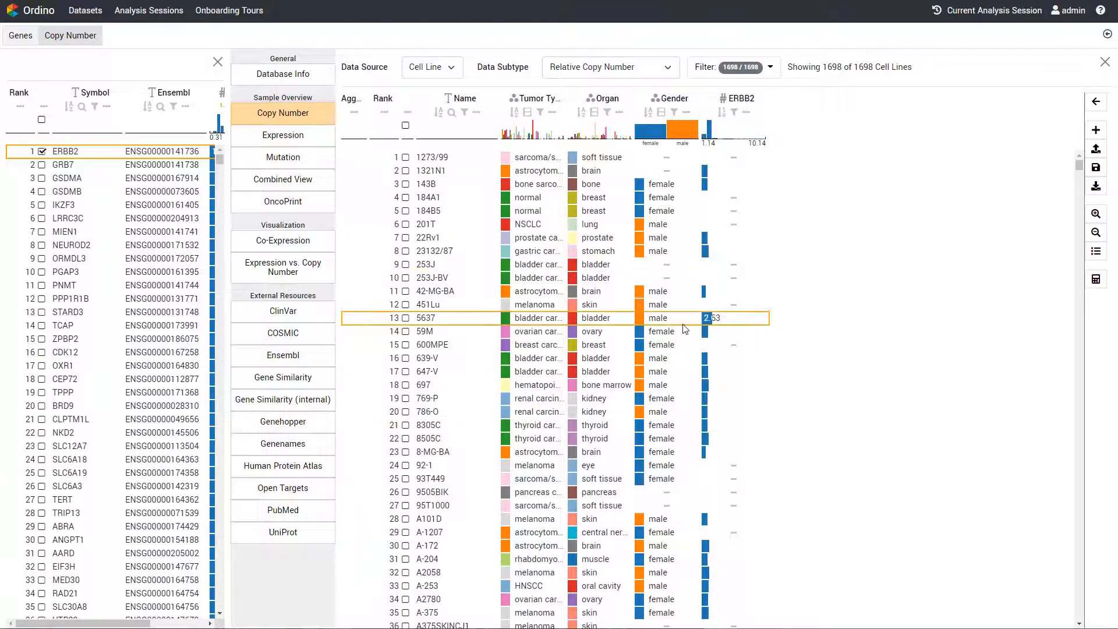
pyautogui.click(725, 113)
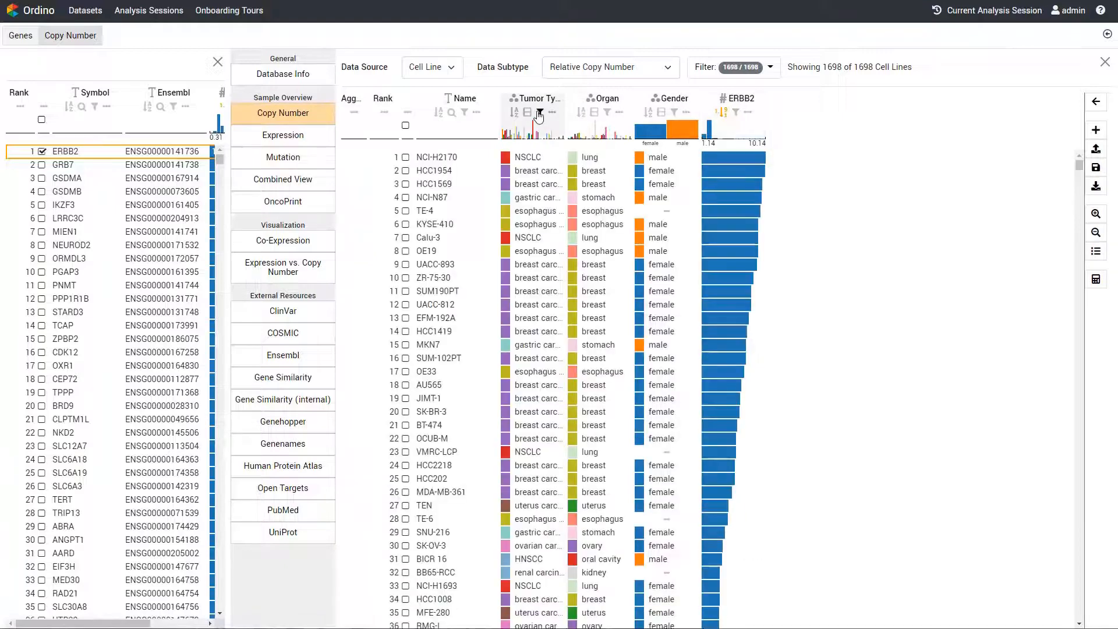
pyautogui.click(539, 114)
pyautogui.click(601, 137)
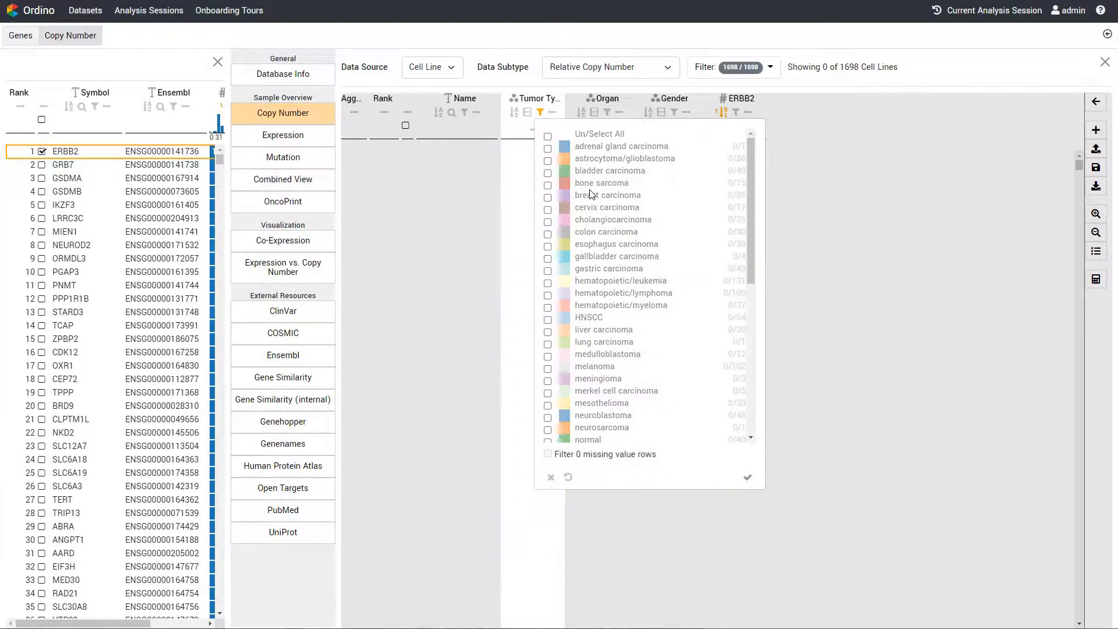
pyautogui.click(591, 195)
pyautogui.click(748, 478)
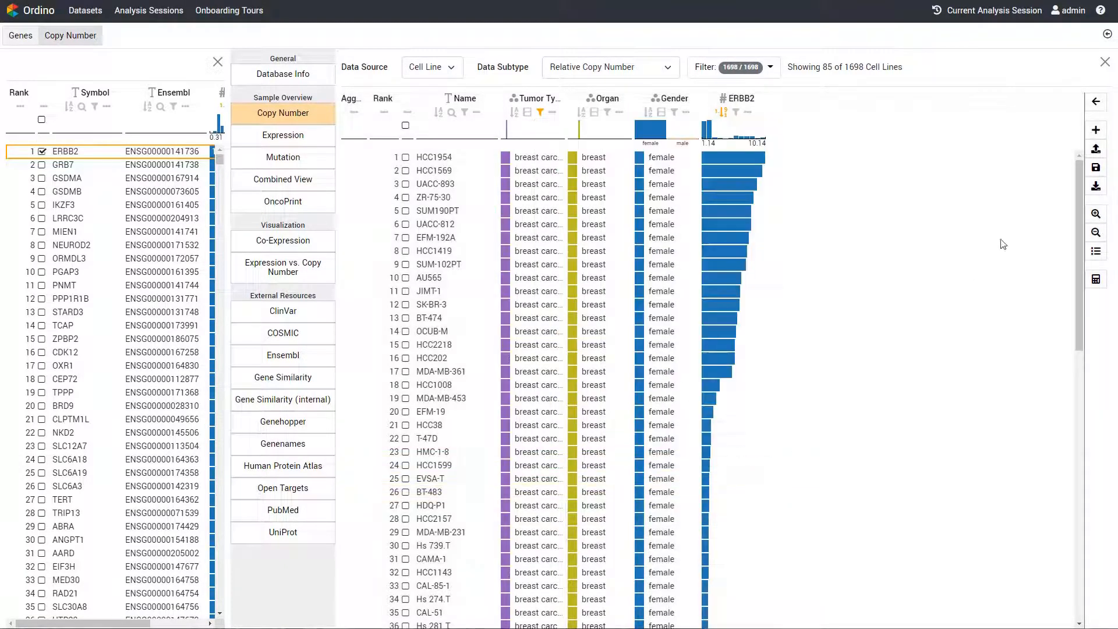
# Add single gene score columns for BRCA1 and BRCA2 with data type AA Mutated, and widen both columns to show their full titles
pyautogui.click(1095, 129)
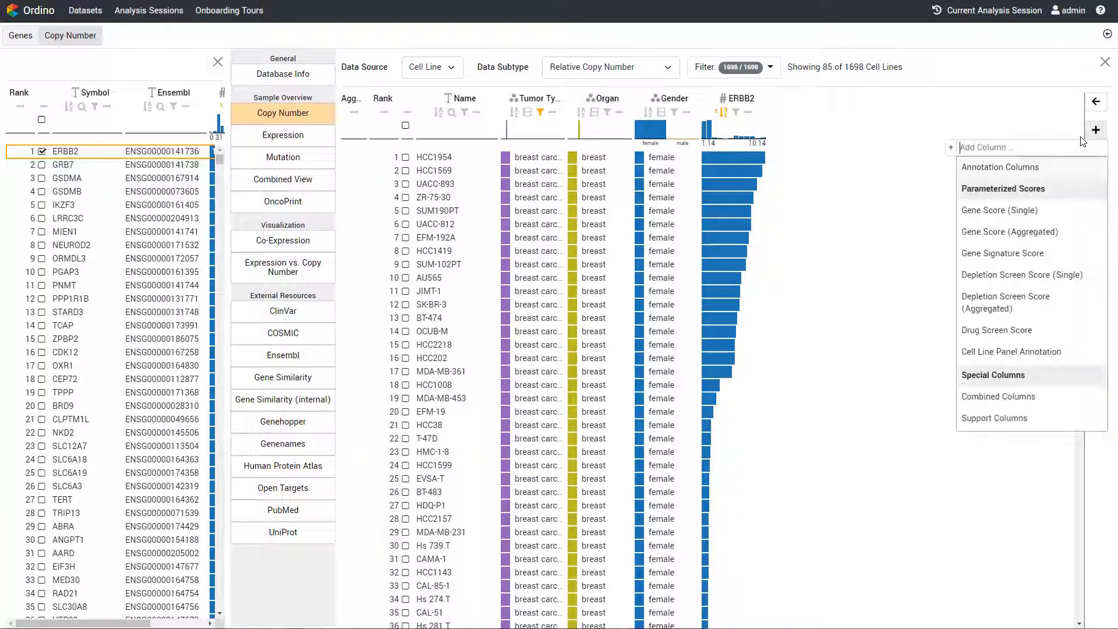
pyautogui.click(1029, 218)
pyautogui.click(501, 102)
pyautogui.write('BRC')
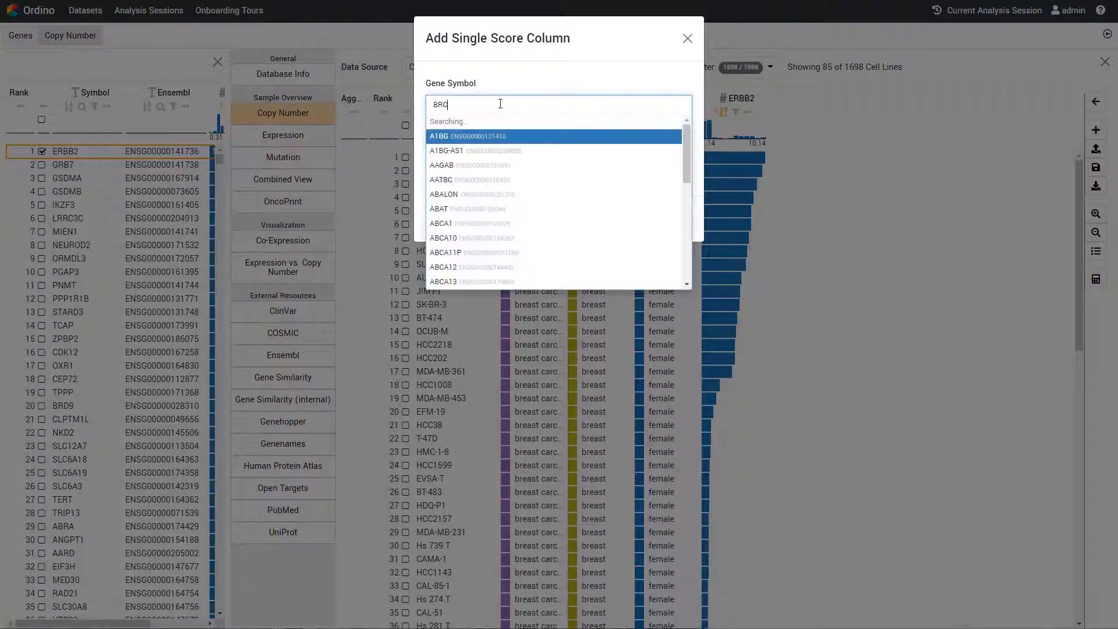
pyautogui.click(478, 121)
pyautogui.write('BRC')
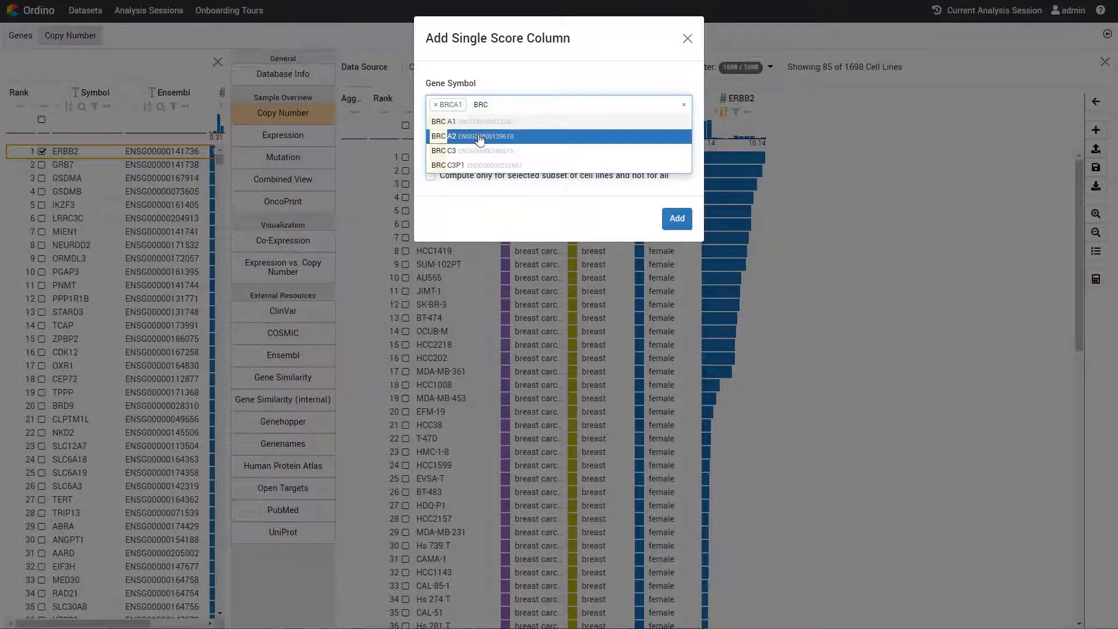
pyautogui.click(479, 137)
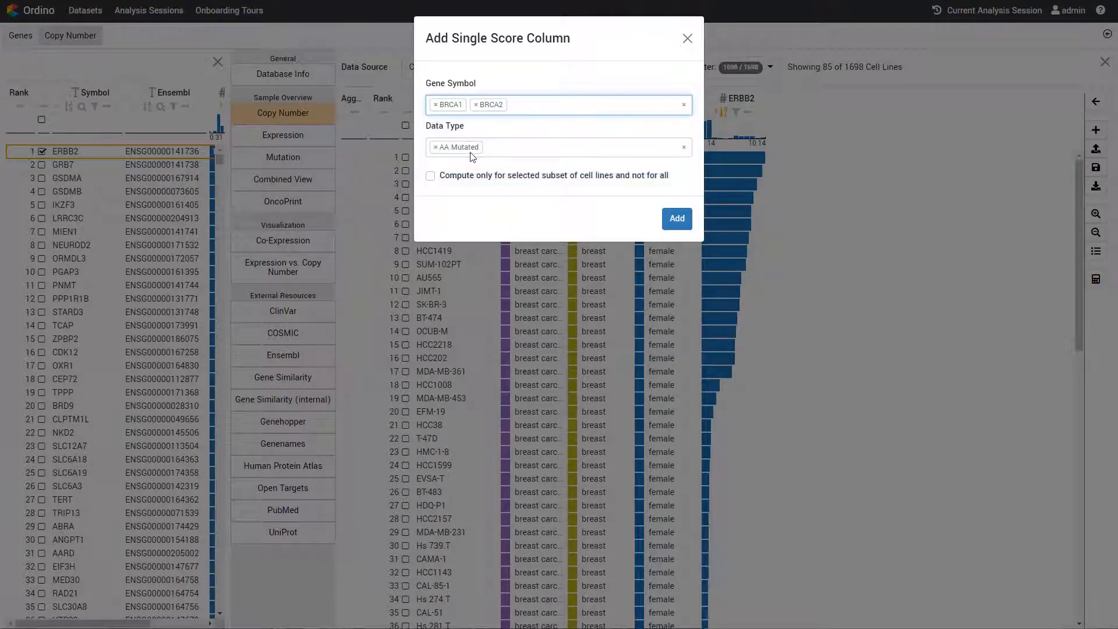
pyautogui.click(678, 229)
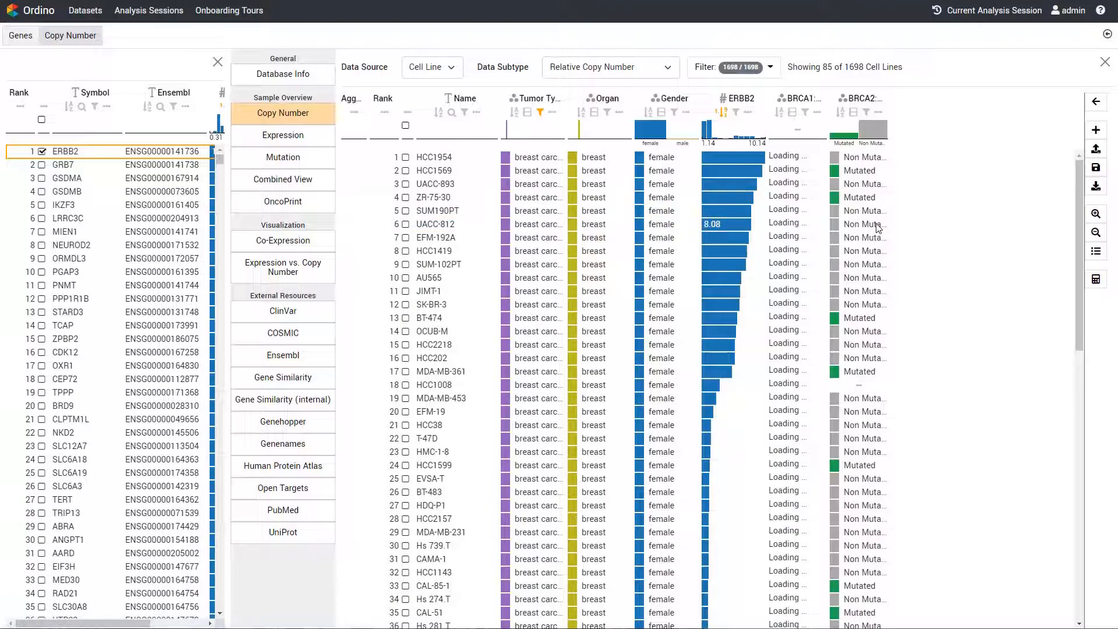
pyautogui.moveTo(828, 115); pyautogui.dragTo(880, 115)
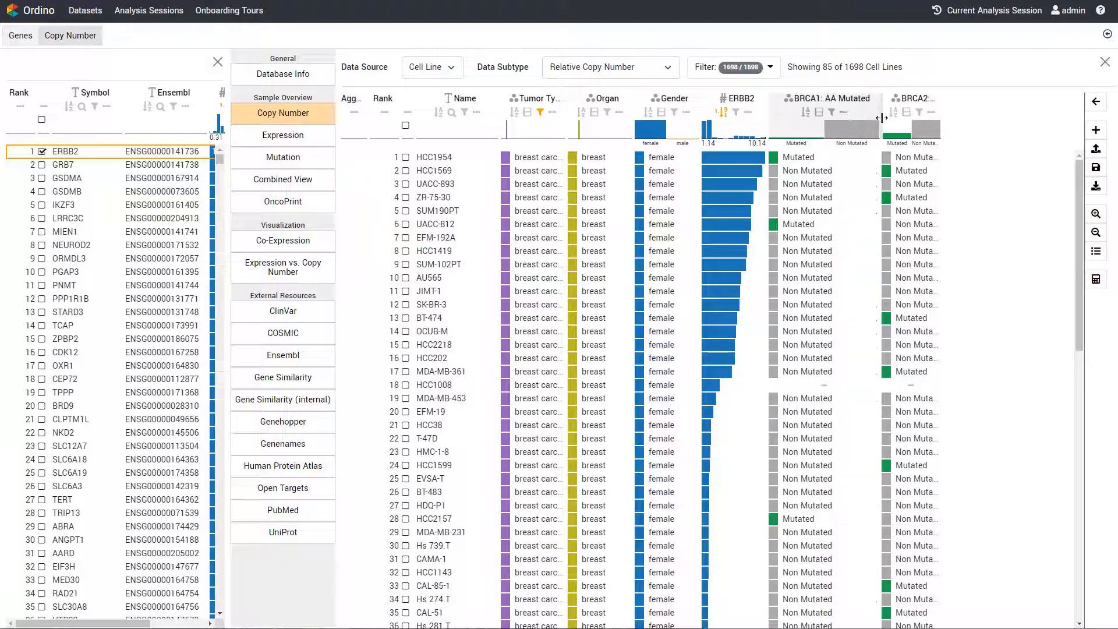
pyautogui.moveTo(1006, 117); pyautogui.dragTo(1006, 116)
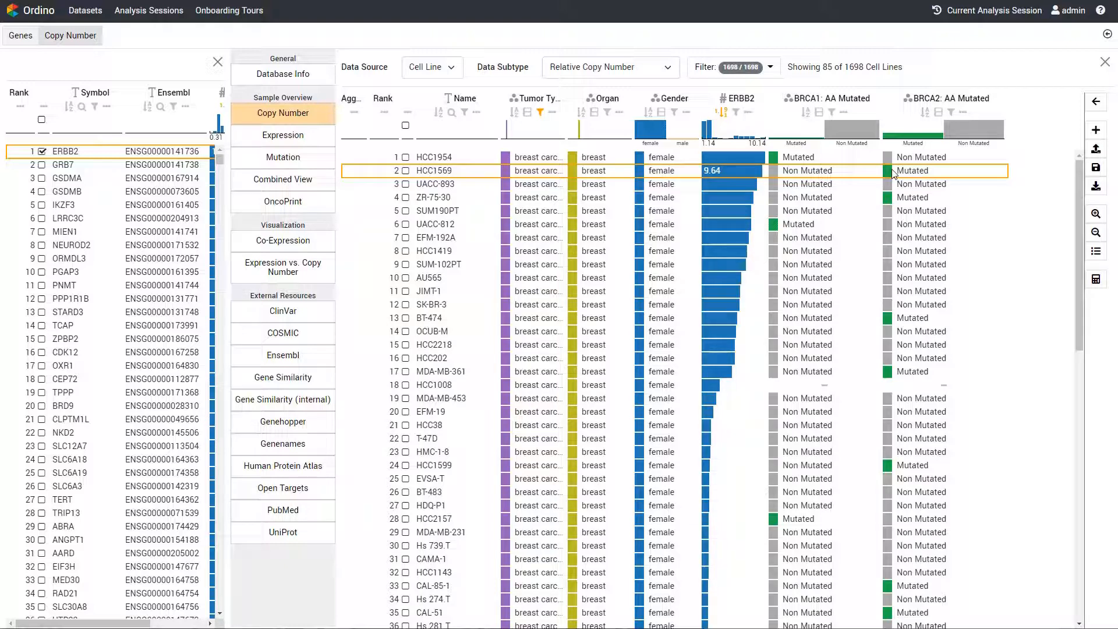
# Select cell lines HCC1954 and HCC1569 and open their COSMIC detail view, examining the Circos diagram of HCC1954
pyautogui.click(406, 157)
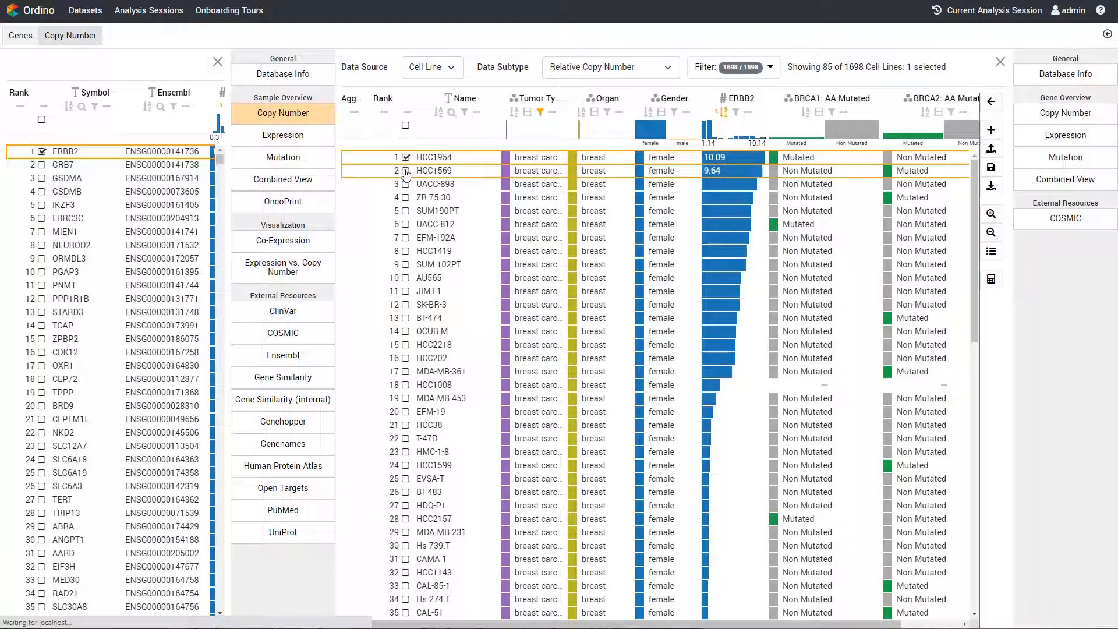
pyautogui.click(406, 171)
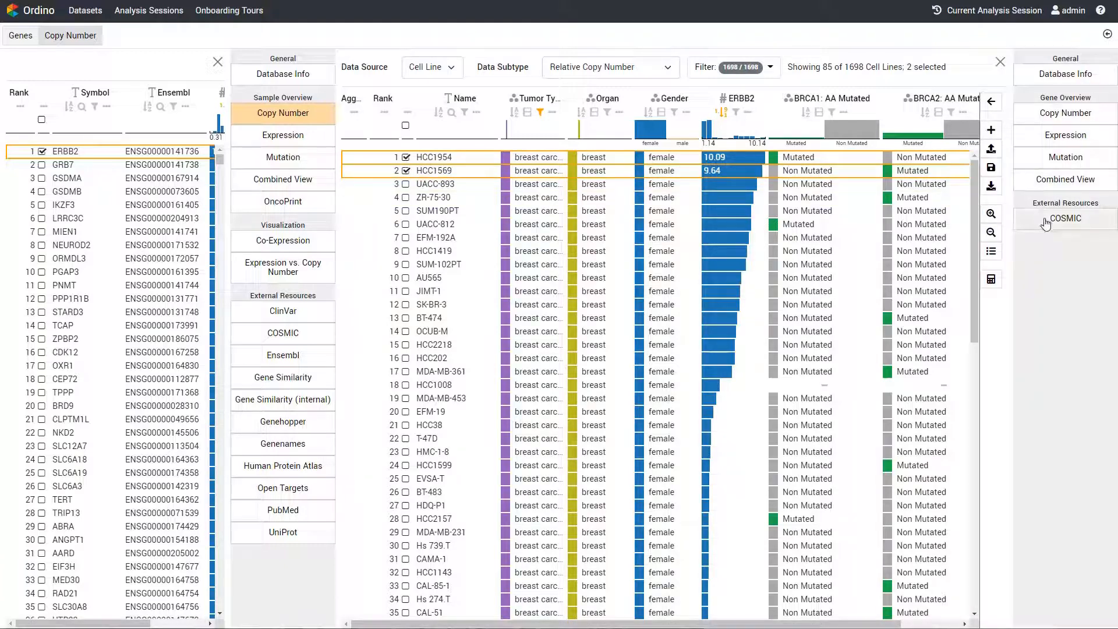
pyautogui.click(1078, 230)
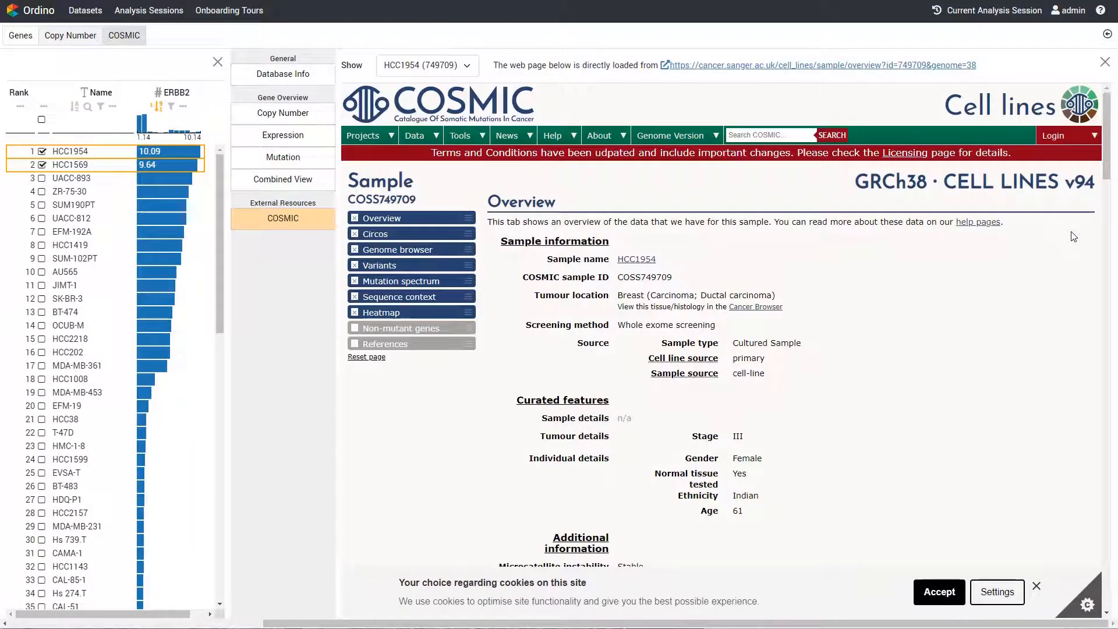
pyautogui.scroll(-8, 1074, 237)
pyautogui.scroll(-4, 1074, 236)
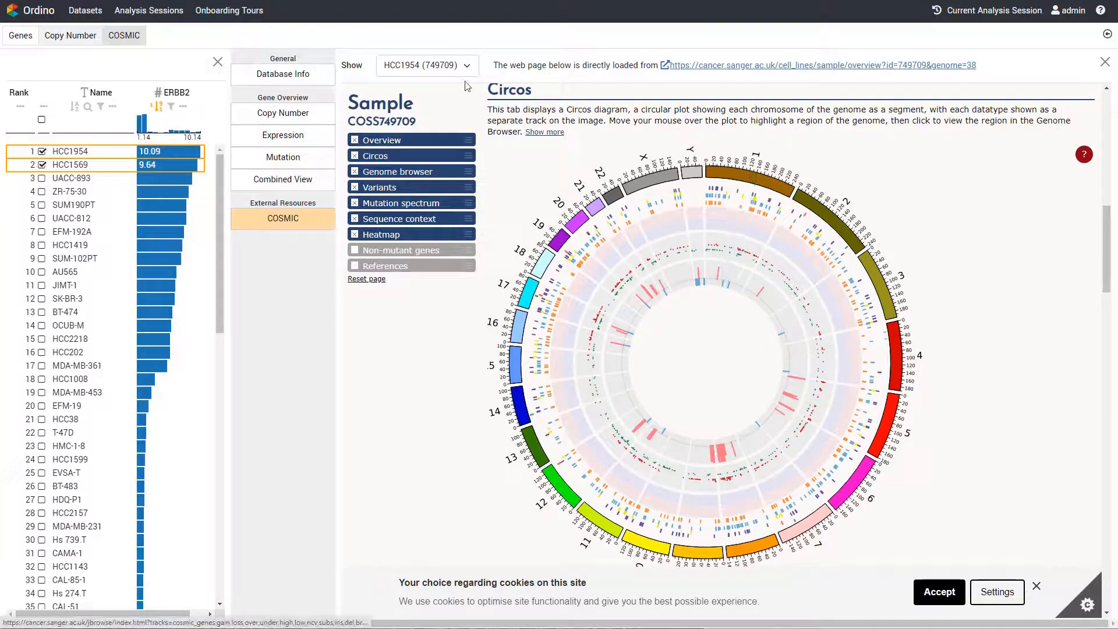
# Switch the COSMIC view to cell line HCC1569 and examine its Circos diagram
pyautogui.click(427, 65)
pyautogui.click(450, 103)
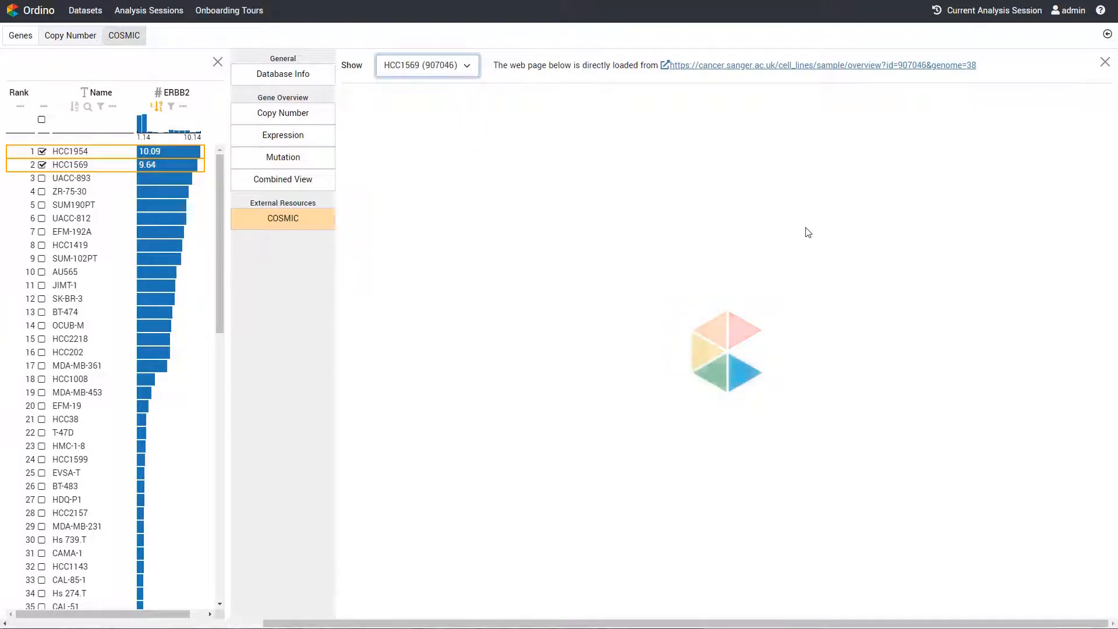
pyautogui.scroll(-12, 862, 270)
pyautogui.scroll(-2, 845, 272)
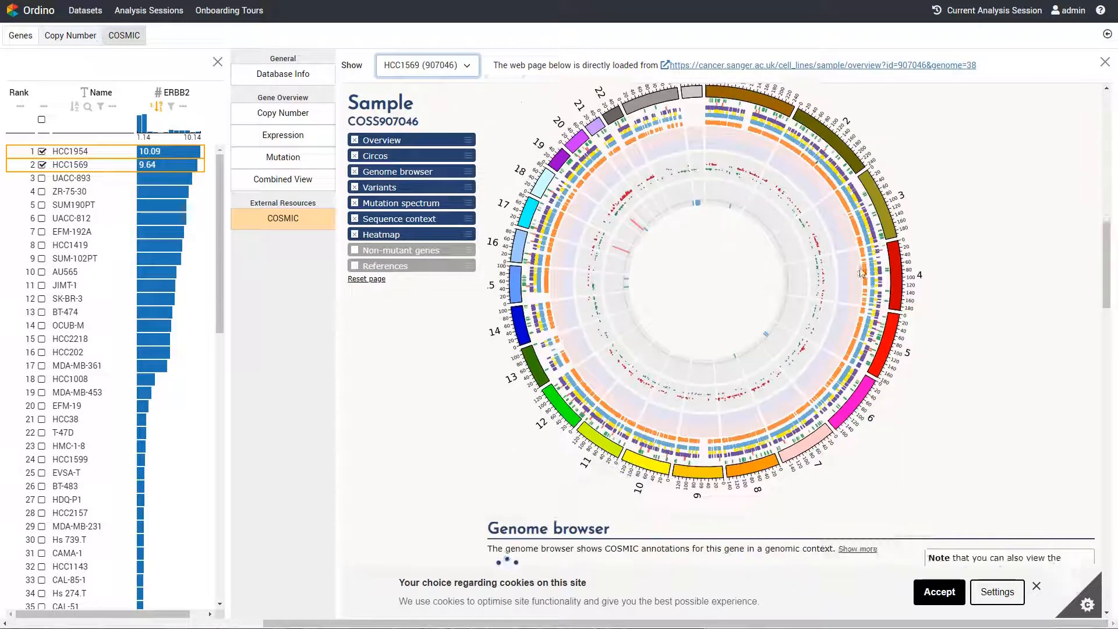
pyautogui.scroll(1, 816, 270)
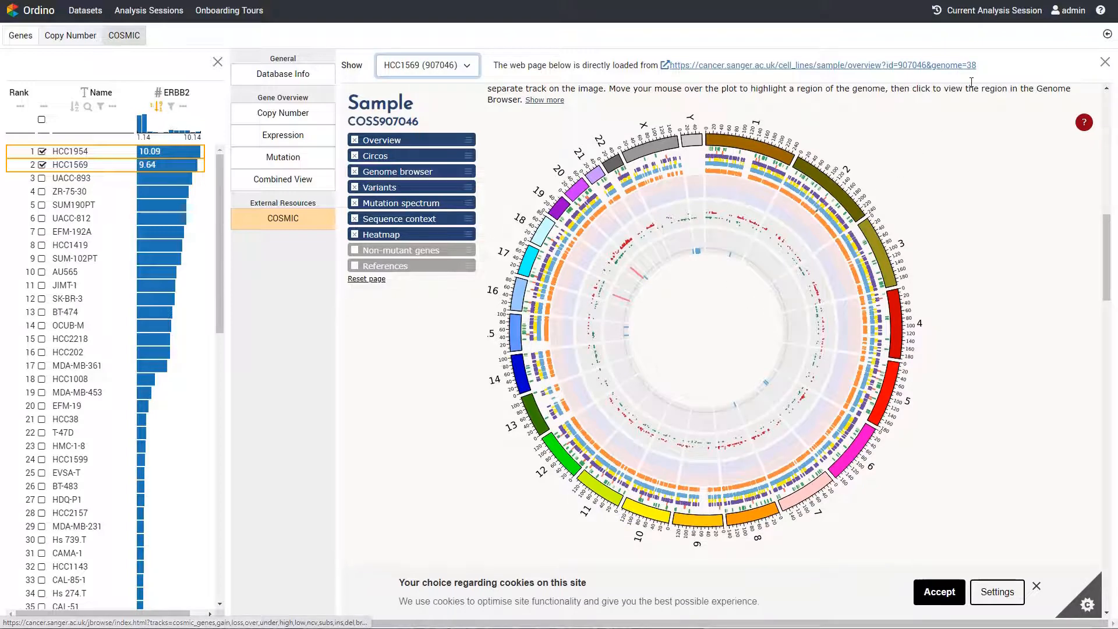
# Save the current analysis session with private access under the suggested name, agreeing to its storage on the application server
pyautogui.click(1005, 12)
pyautogui.click(879, 147)
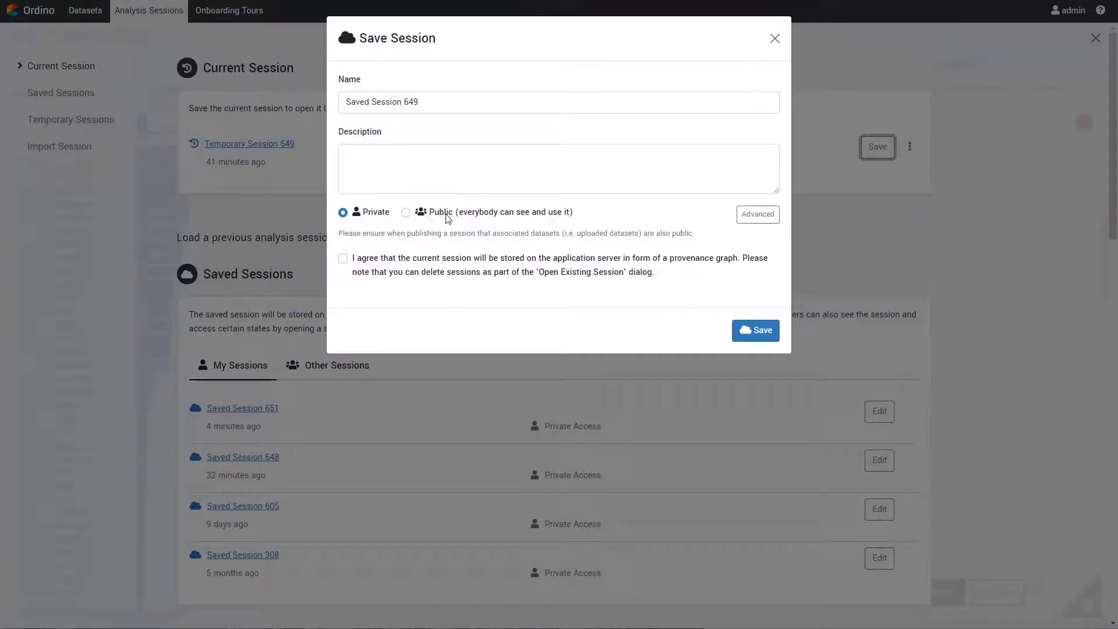
pyautogui.click(424, 263)
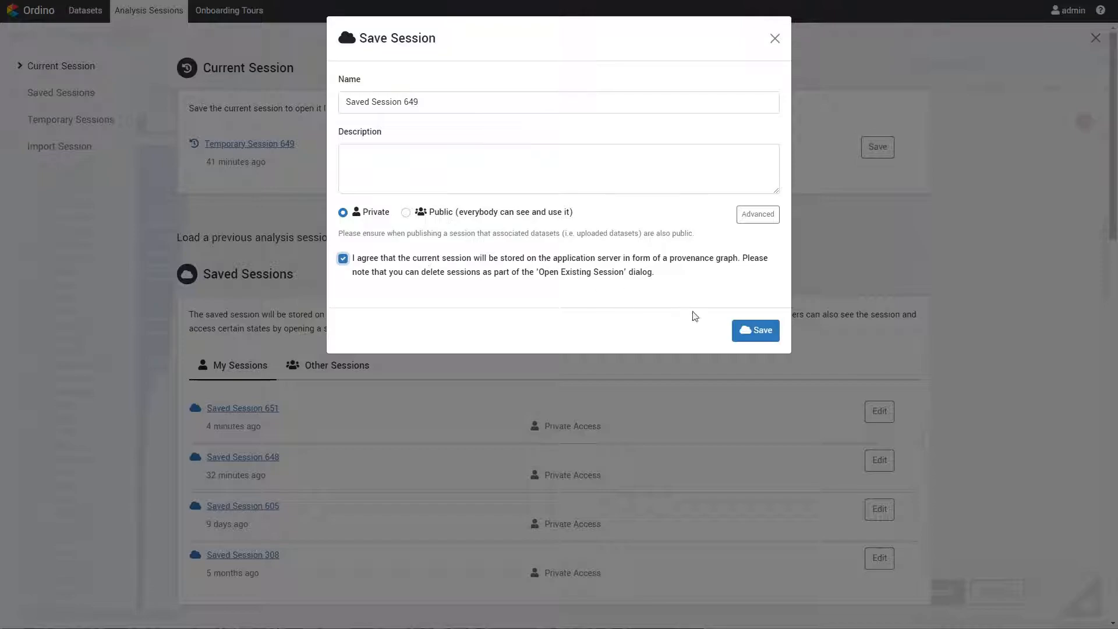
pyautogui.click(751, 330)
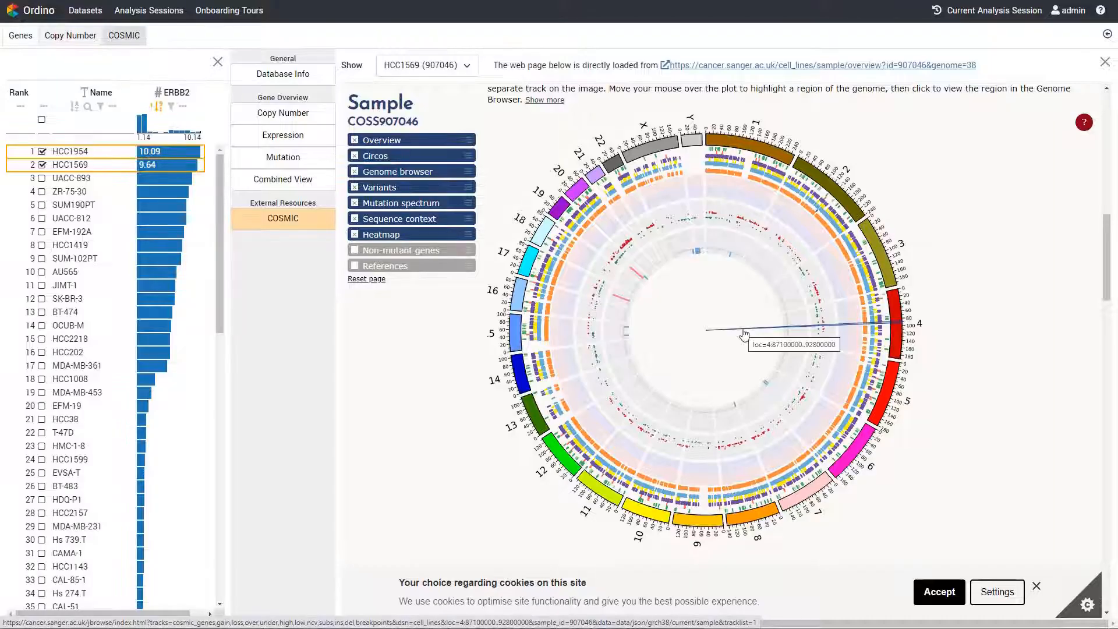